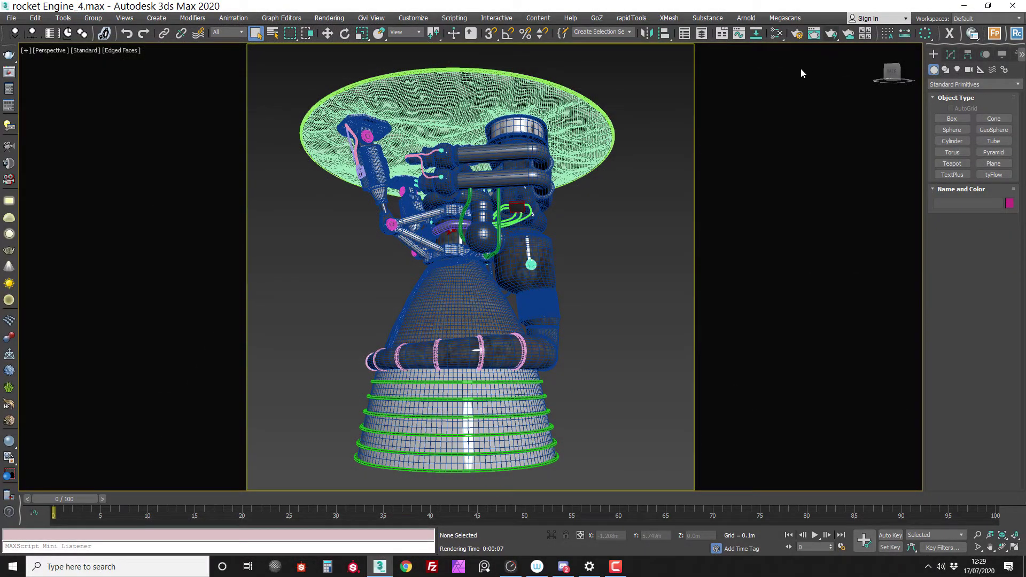
- Render the textured rocket engine scene, then close the rendered image window
left_click(832, 35)
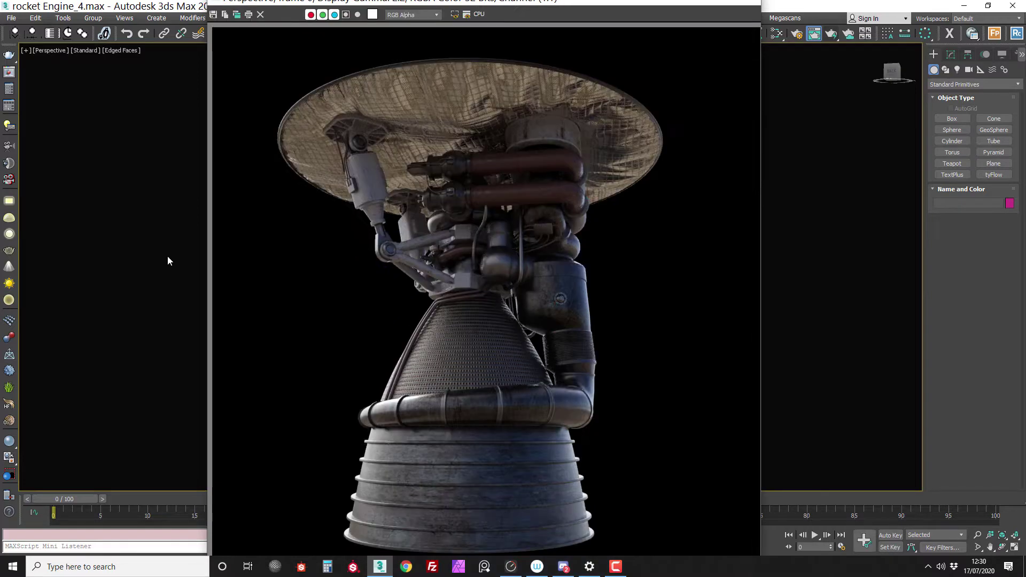
left_click_drag(586, 4, 577, 33)
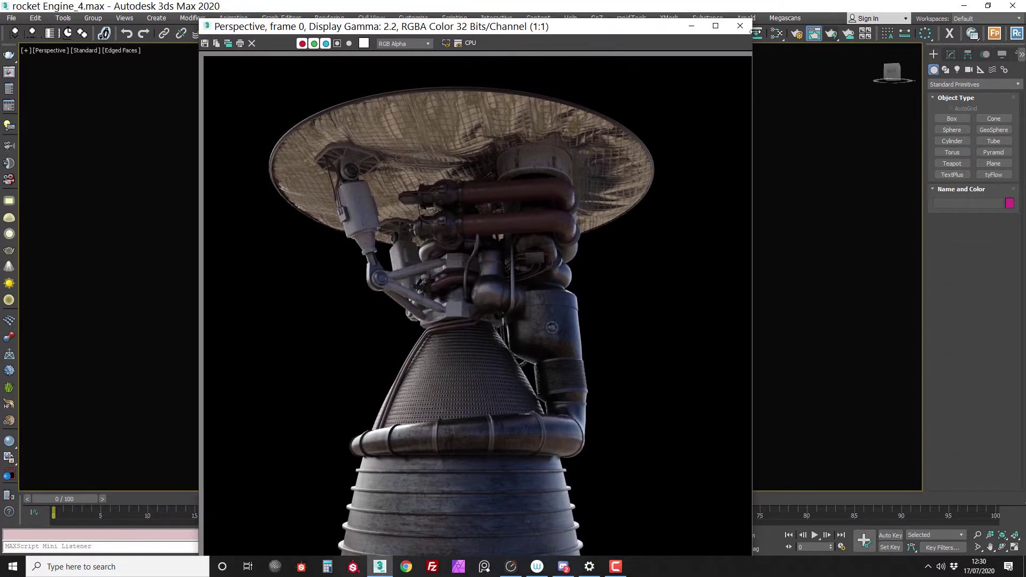
left_click(738, 27)
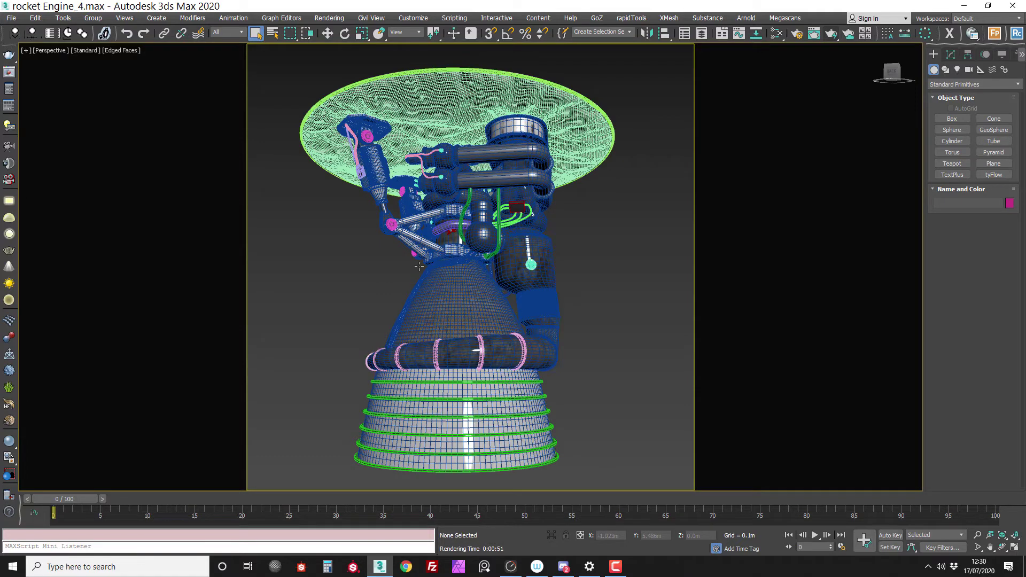
- Open the Slate Material Editor and delete the leftover Map #103 and Material #35 nodes
left_click(775, 34)
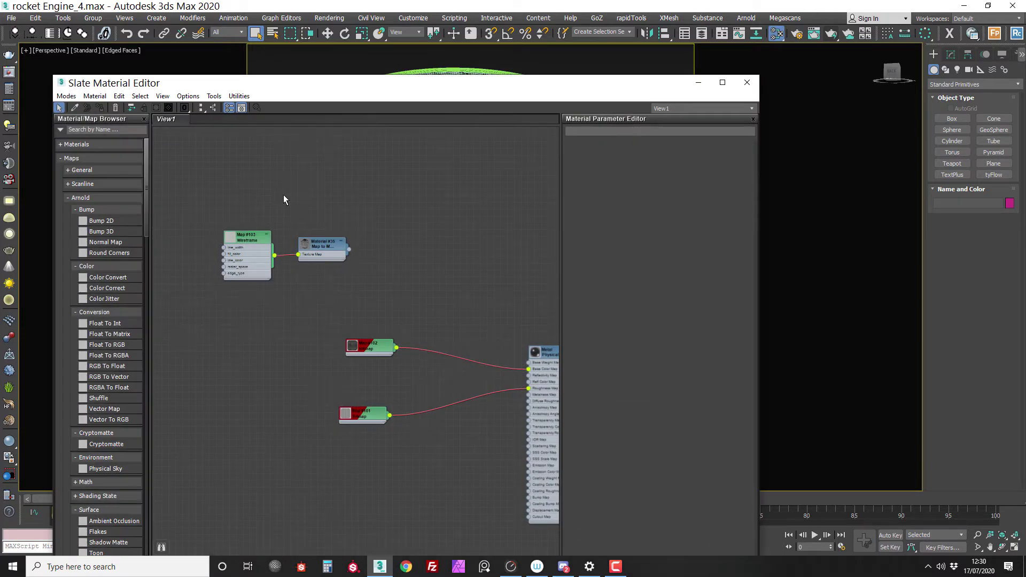
middle_click_drag(284, 199, 350, 205)
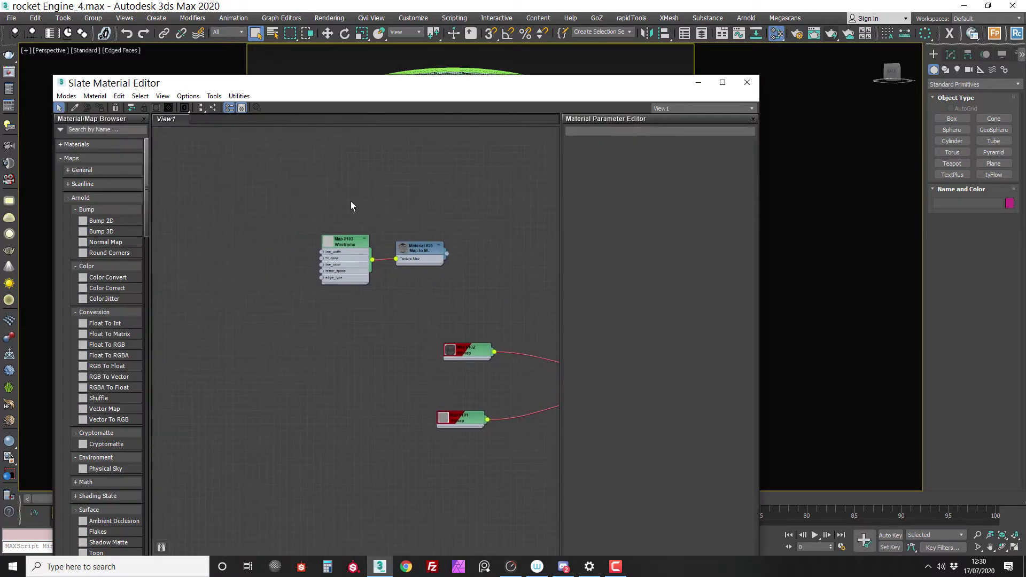
left_click_drag(332, 197, 455, 289)
key("Delete")
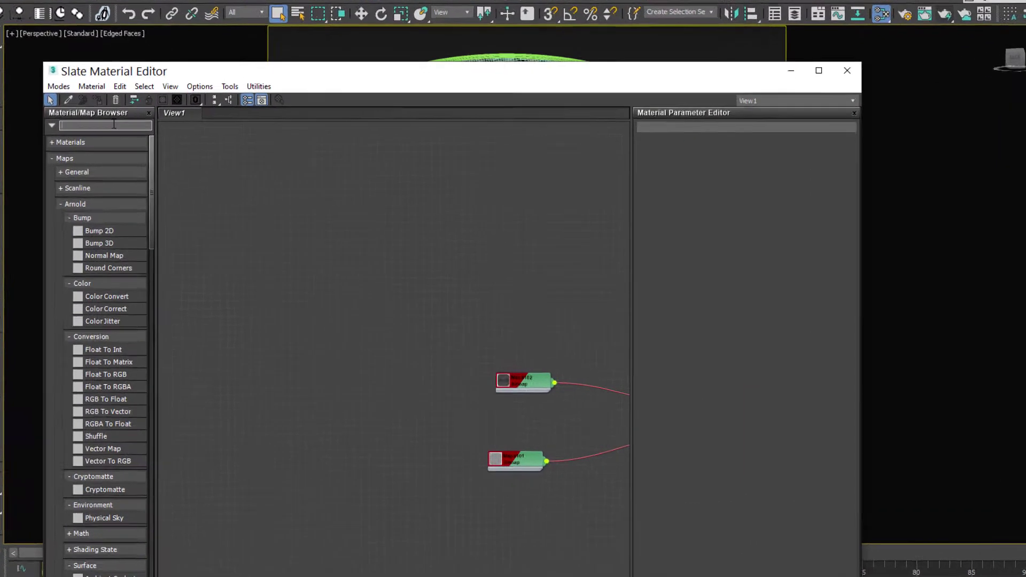
- Search the browser for 'wire' and add an Arnold Wireframe map node (Map #104) to View1
left_click(98, 130)
type("wire")
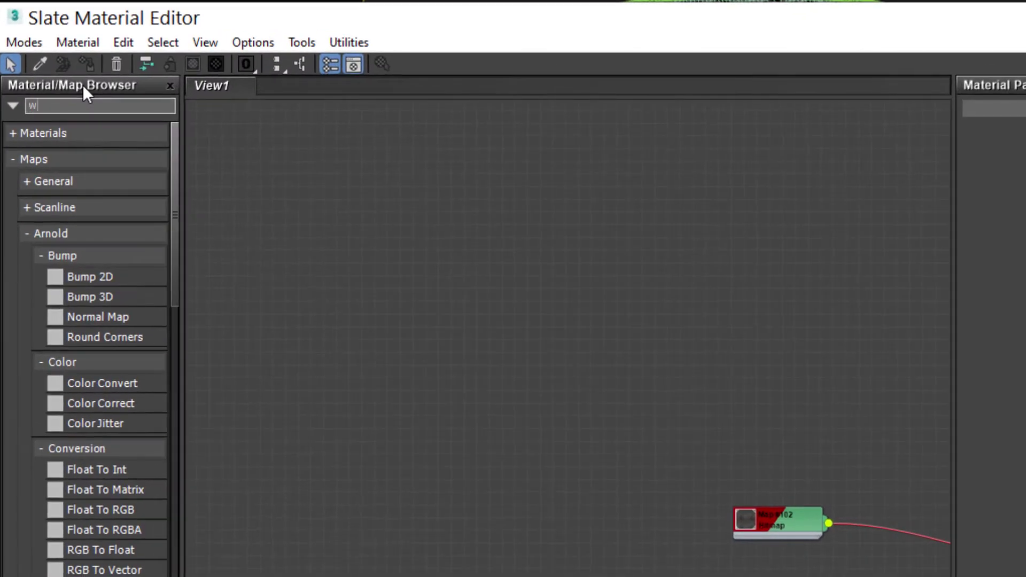
left_click_drag(177, 145, 358, 160)
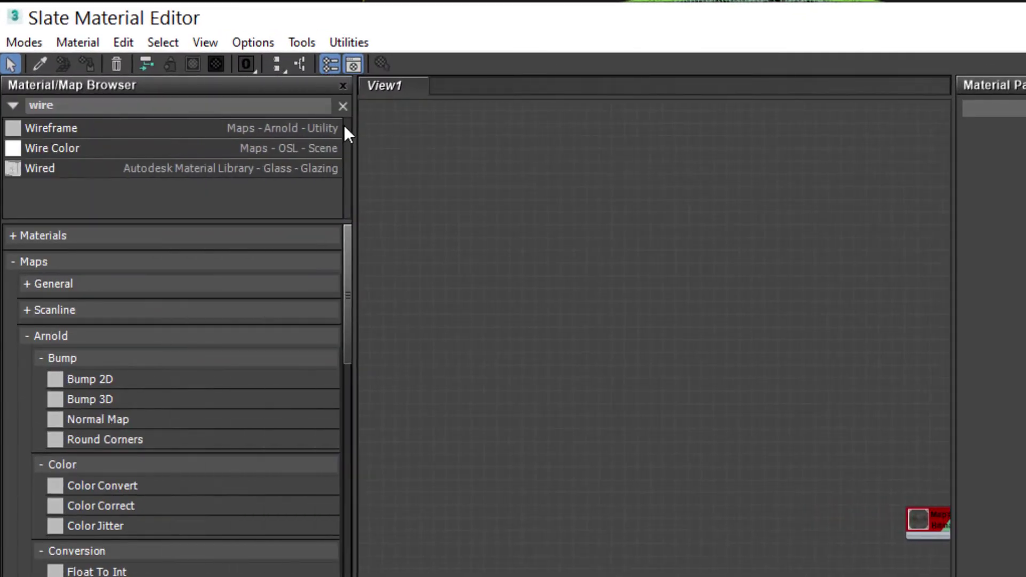
left_click_drag(111, 127, 460, 185)
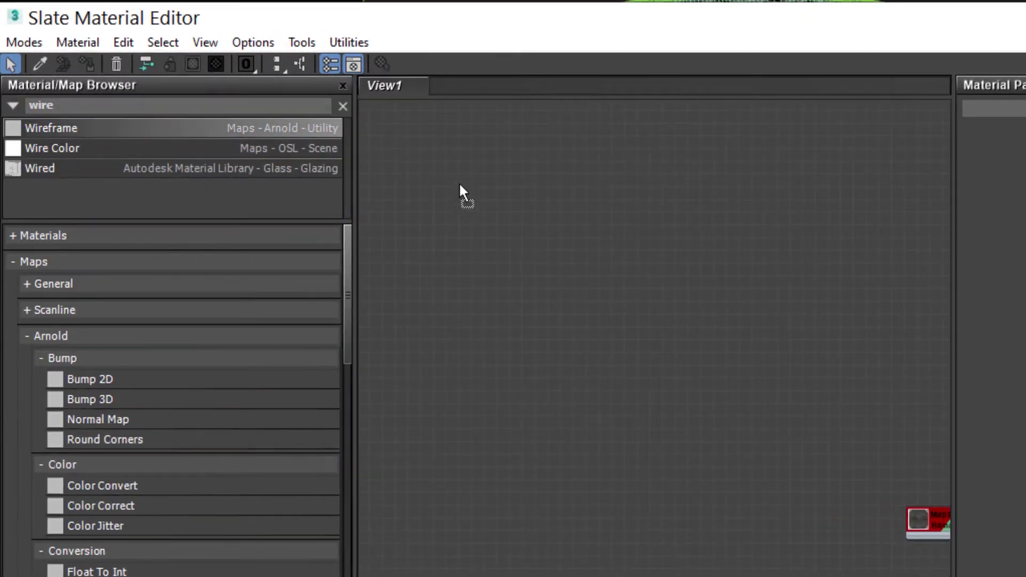
left_click_drag(534, 240, 516, 199)
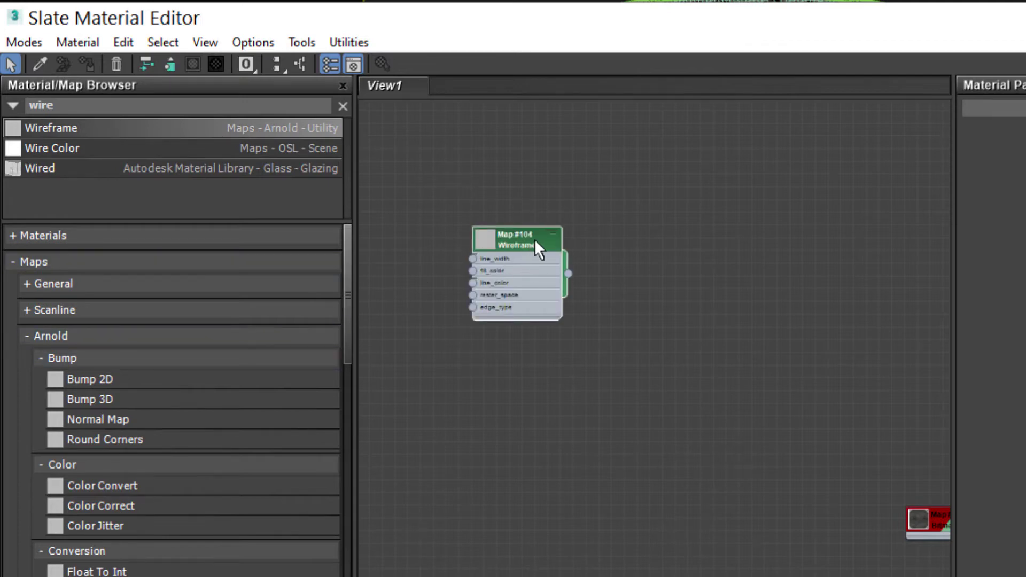
left_click_drag(537, 246, 514, 243)
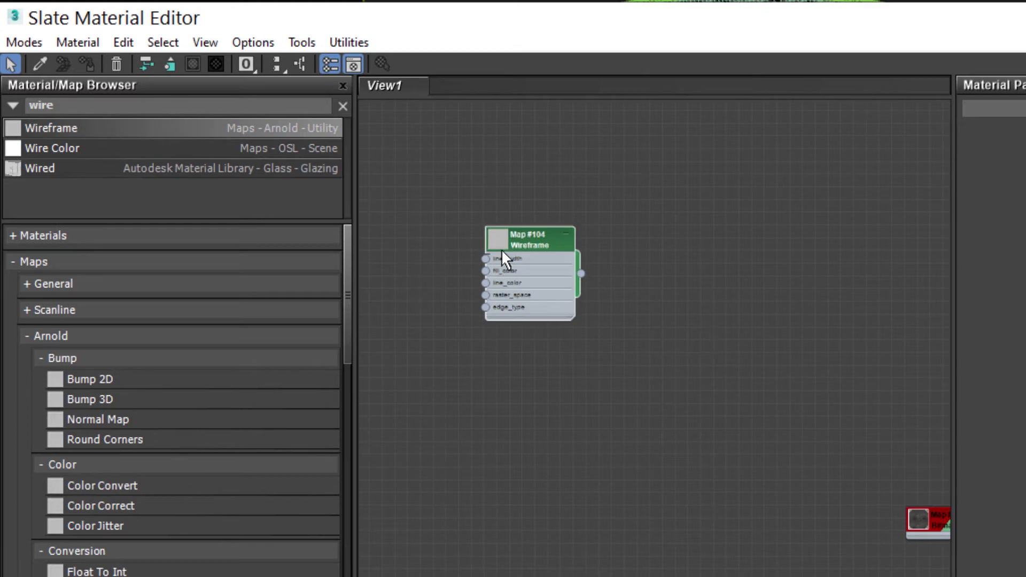
- Collapse the Maps groups and expand the Arnold materials group in the Material/Map Browser
left_click(264, 336)
left_click(274, 262)
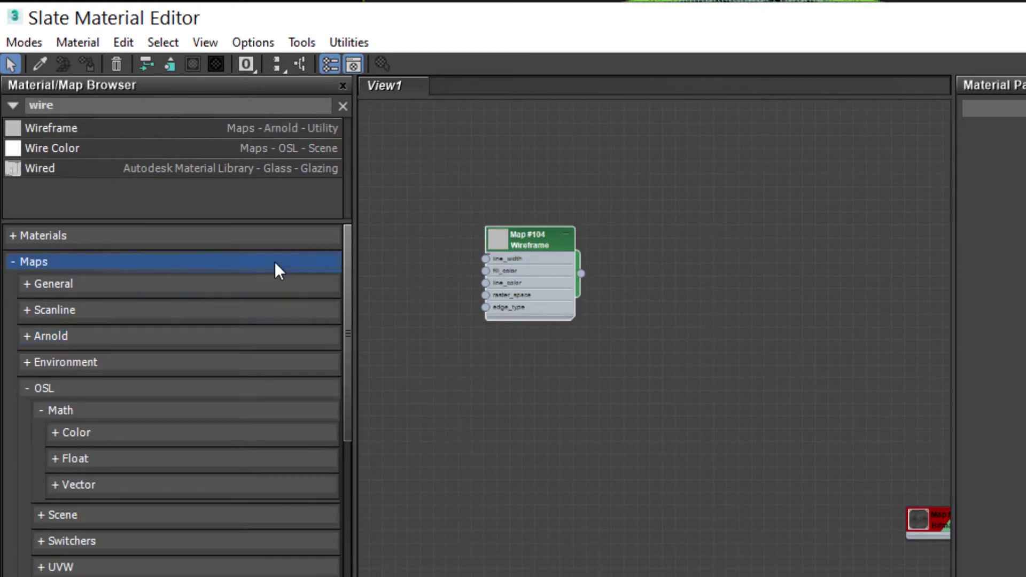
left_click(242, 235)
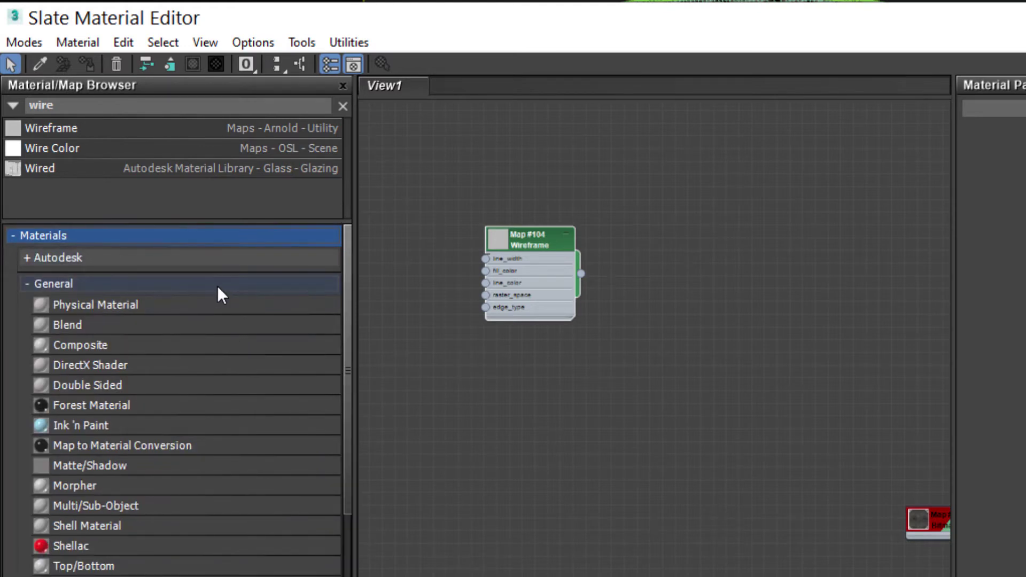
left_click(217, 285)
left_click(184, 337)
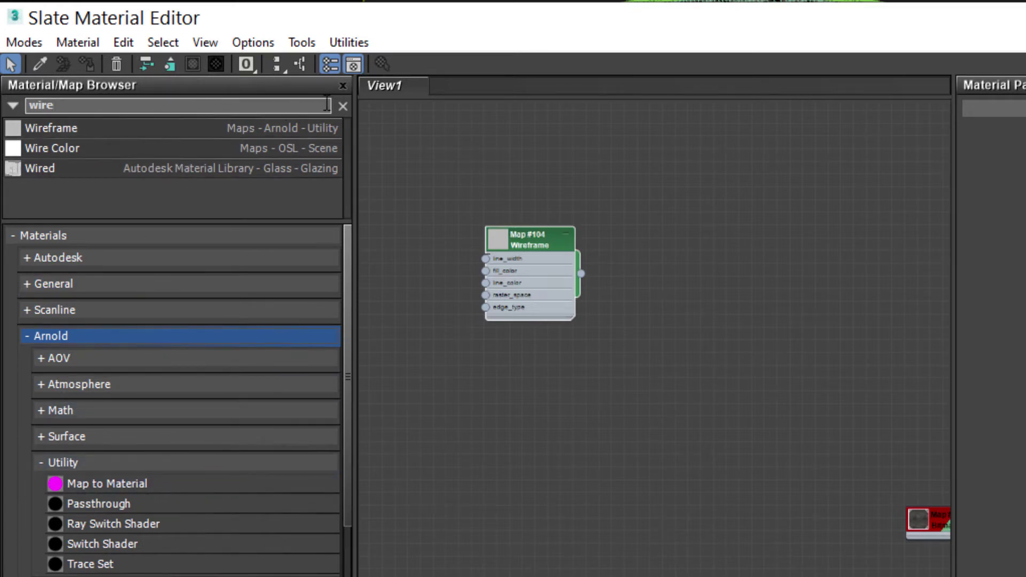
- Add a Map to Material node via a 'map to' search and wire the Wireframe output into its Texture Map
left_click(343, 106)
type("ma")
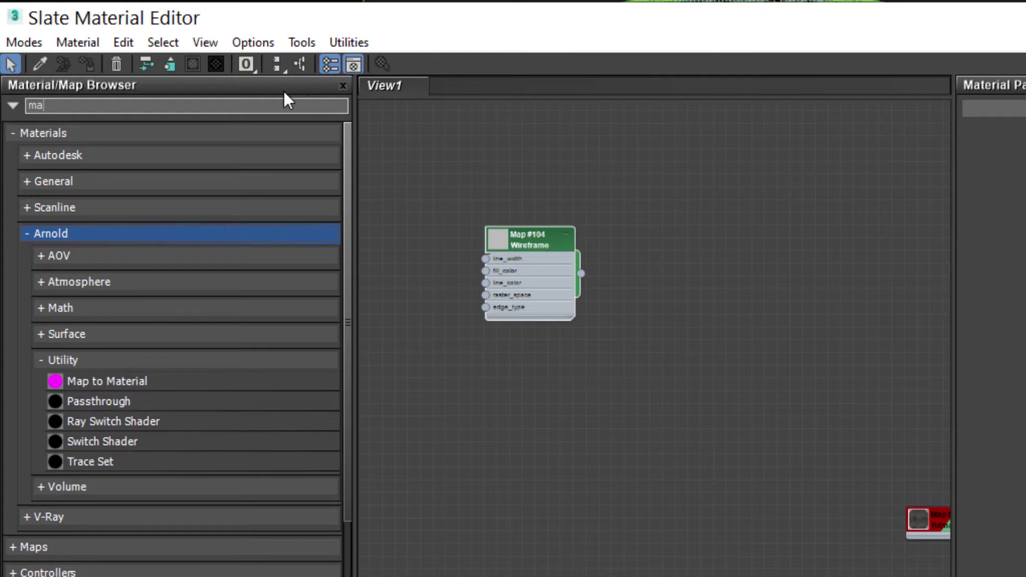
type("p")
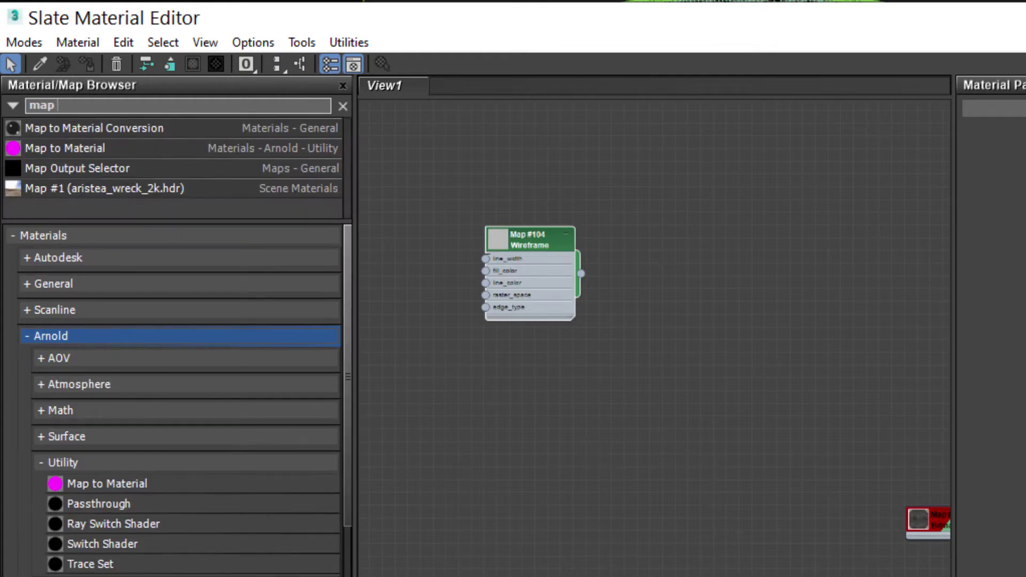
type(" to")
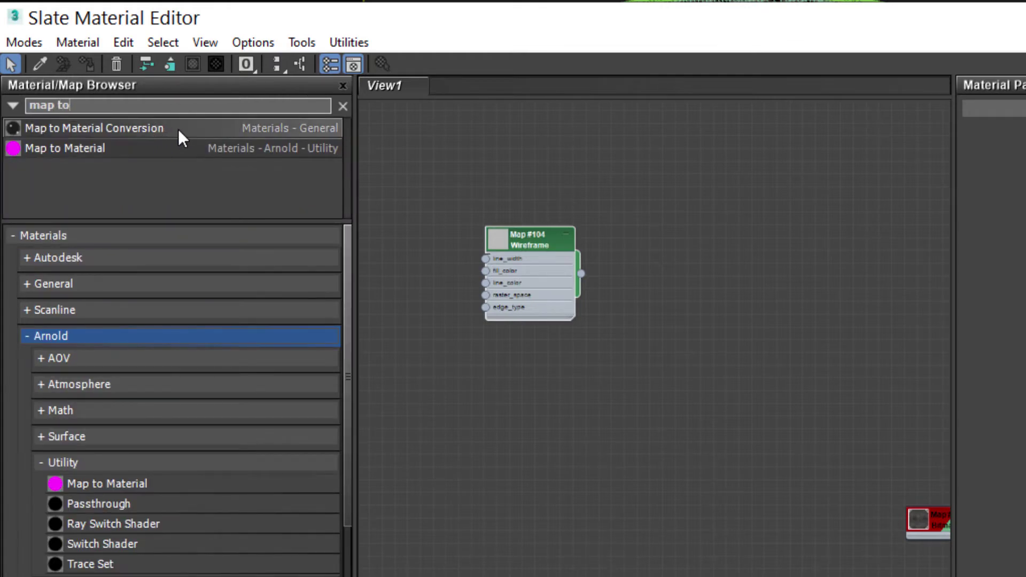
left_click_drag(115, 149, 521, 155)
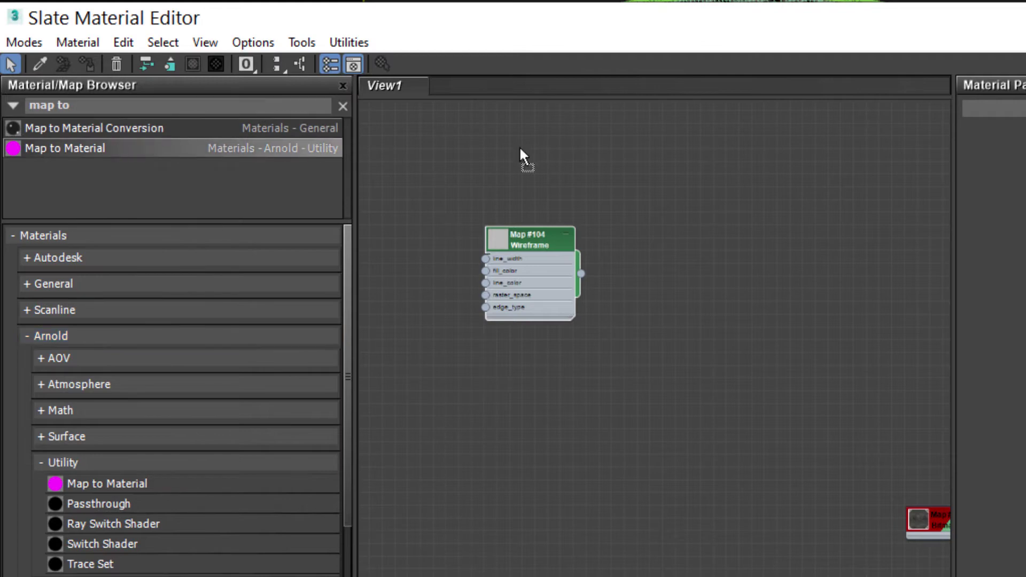
left_click_drag(777, 220, 670, 252)
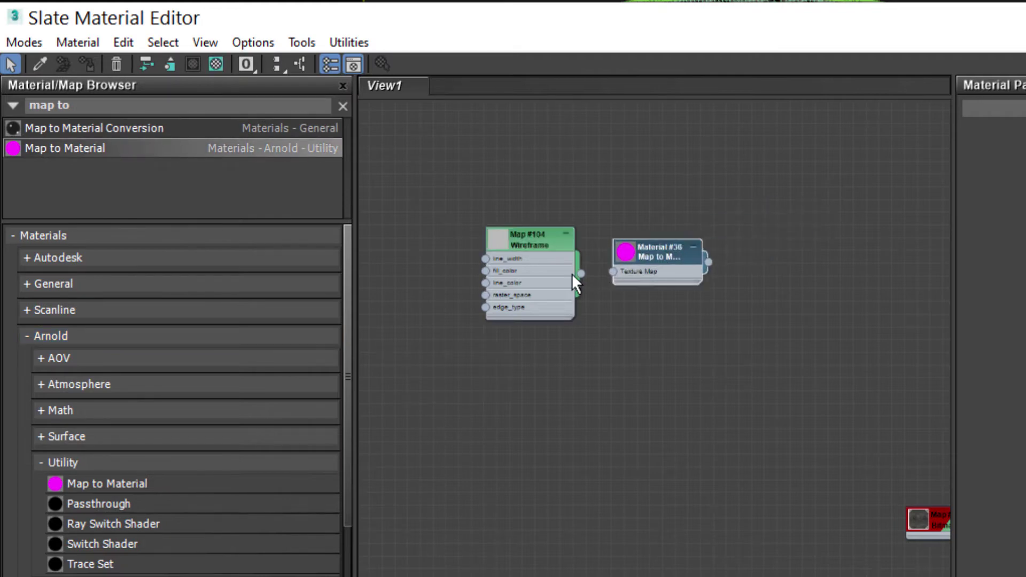
left_click_drag(515, 229, 503, 216)
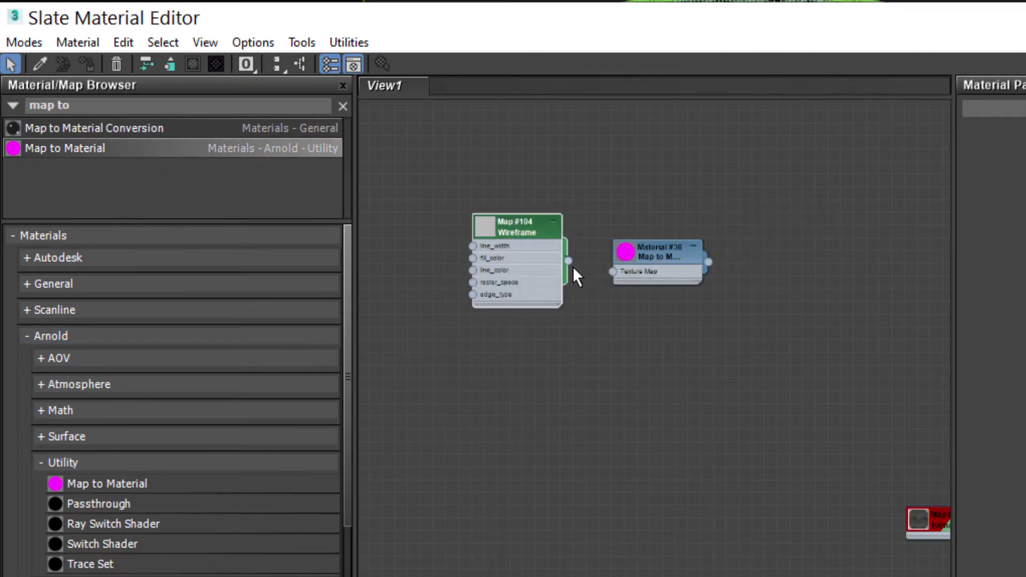
left_click_drag(609, 275, 635, 234)
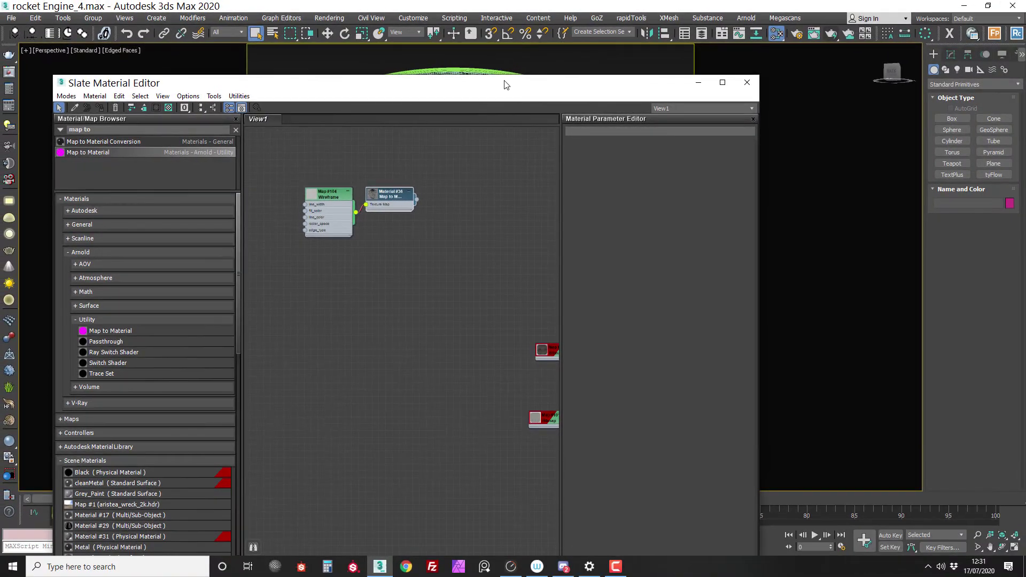
- Rearrange the Slate editor window and the Material #36 node to reveal the engine
left_click_drag(506, 85, 568, 262)
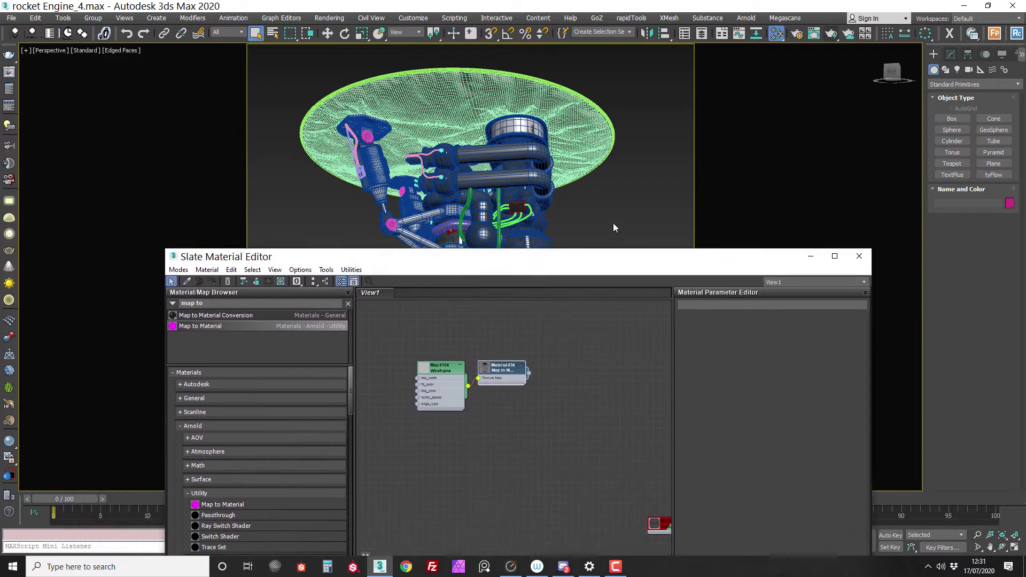
left_click_drag(570, 316, 599, 317)
left_click_drag(629, 210, 527, 215)
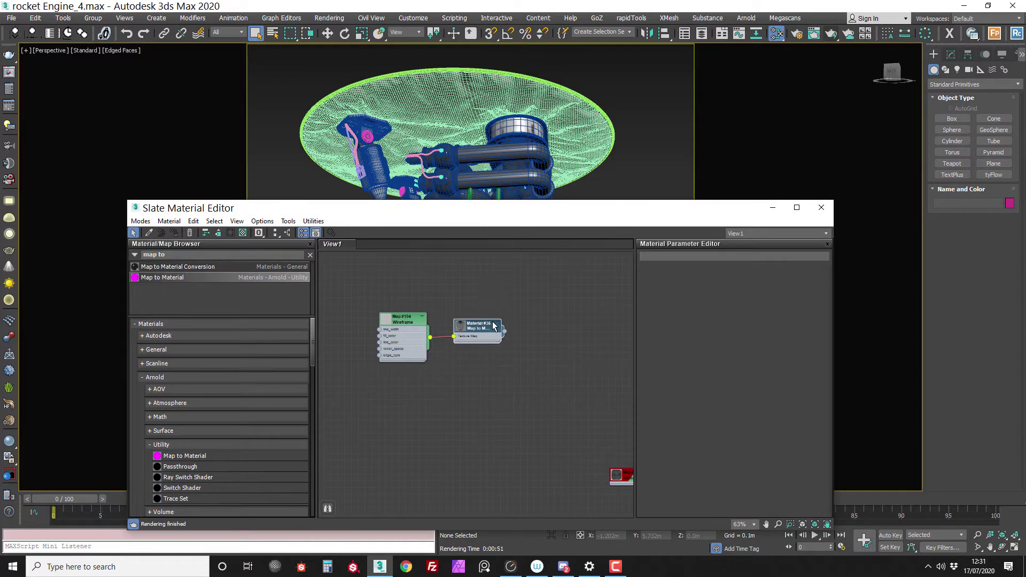
left_click_drag(473, 330, 480, 330)
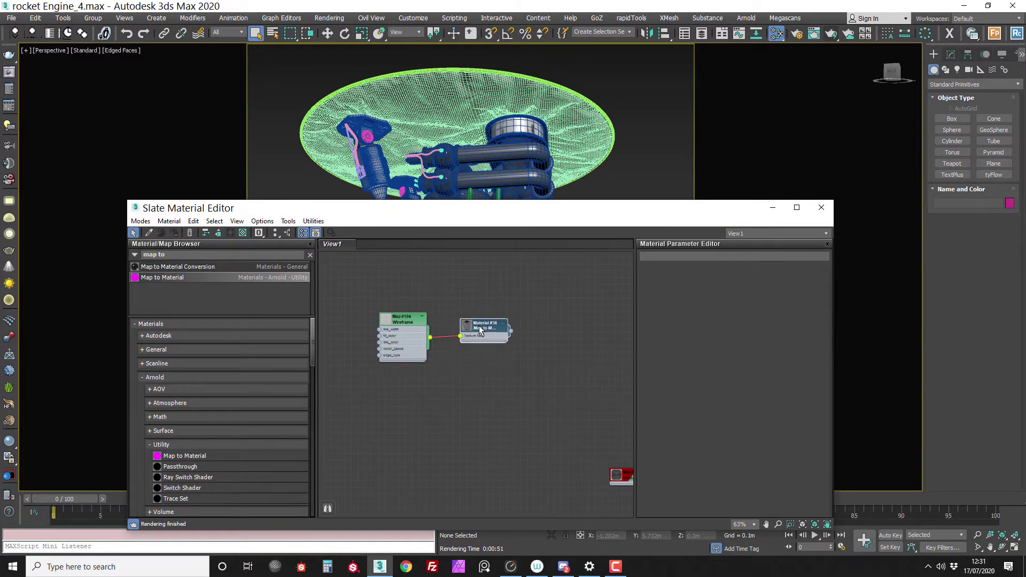
- Enable Shader Override under the Arnold Diagnostics feature overrides, then deselect the rocket part
left_click(771, 209)
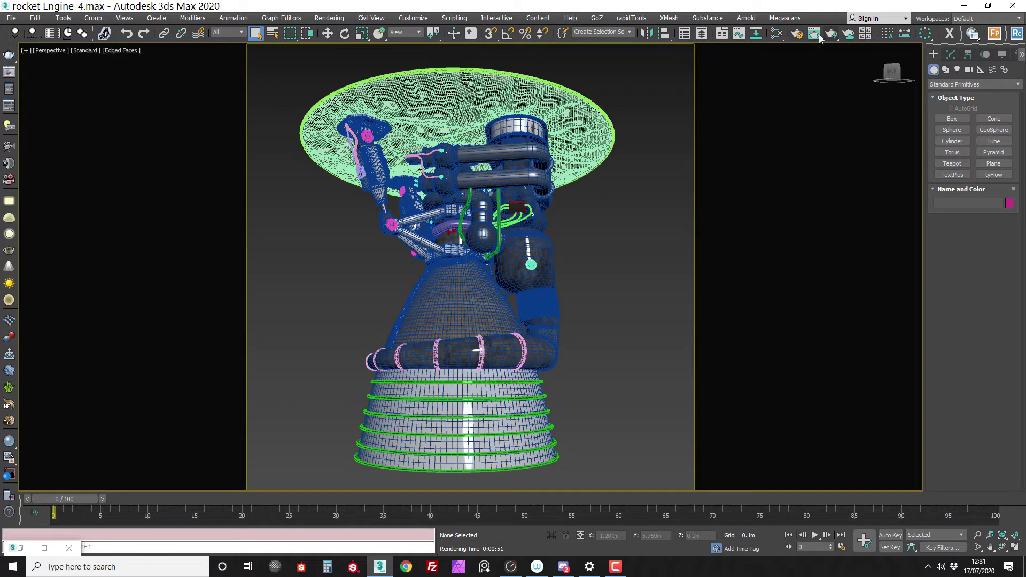
left_click(798, 34)
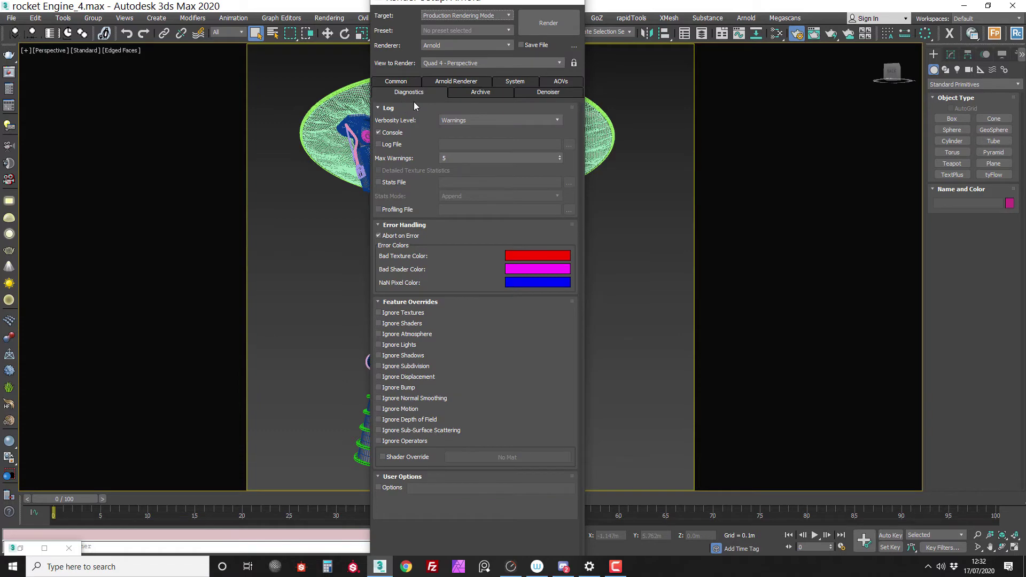
left_click_drag(459, 2, 425, 53)
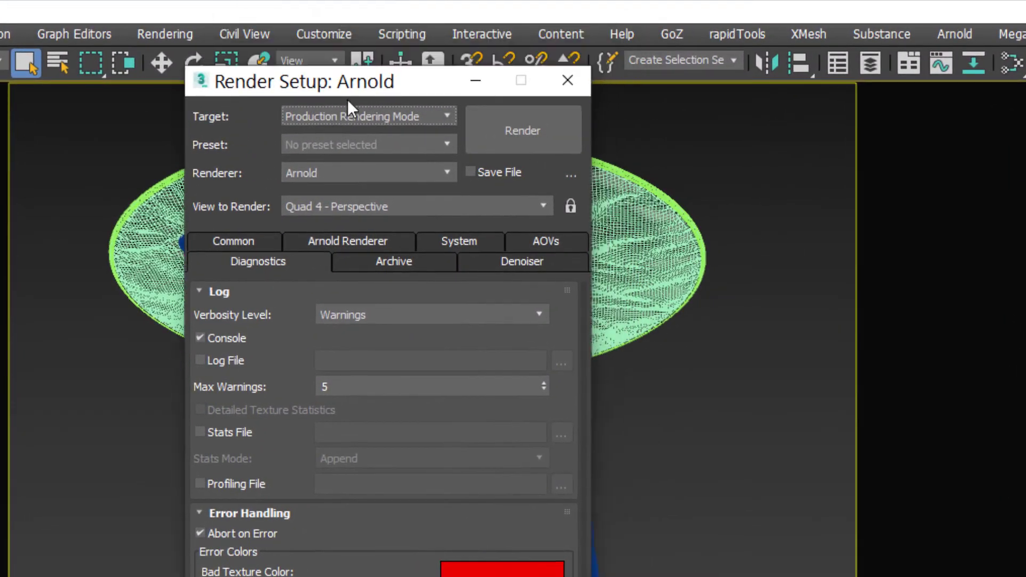
left_click_drag(348, 99, 326, 70)
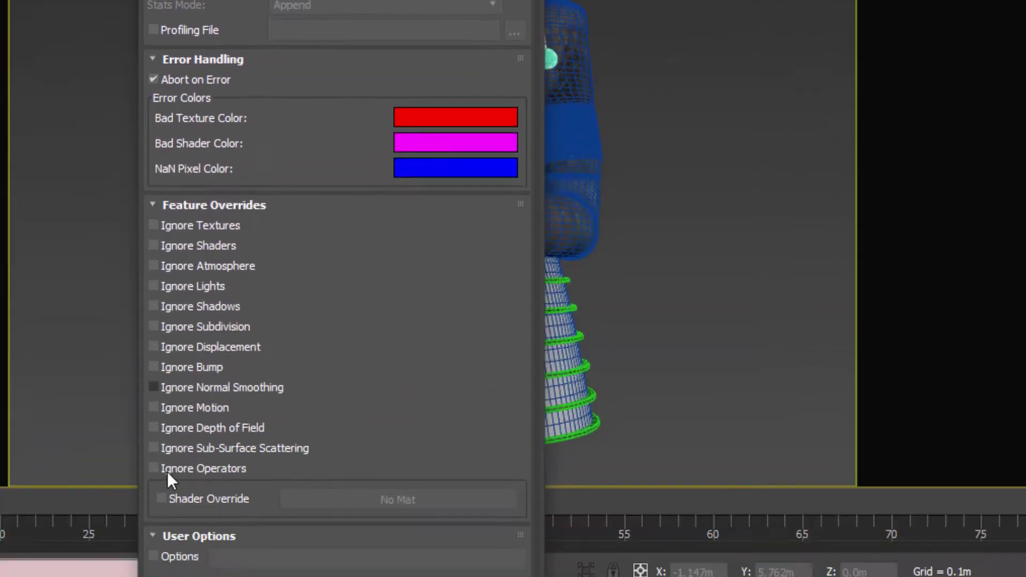
left_click(161, 425)
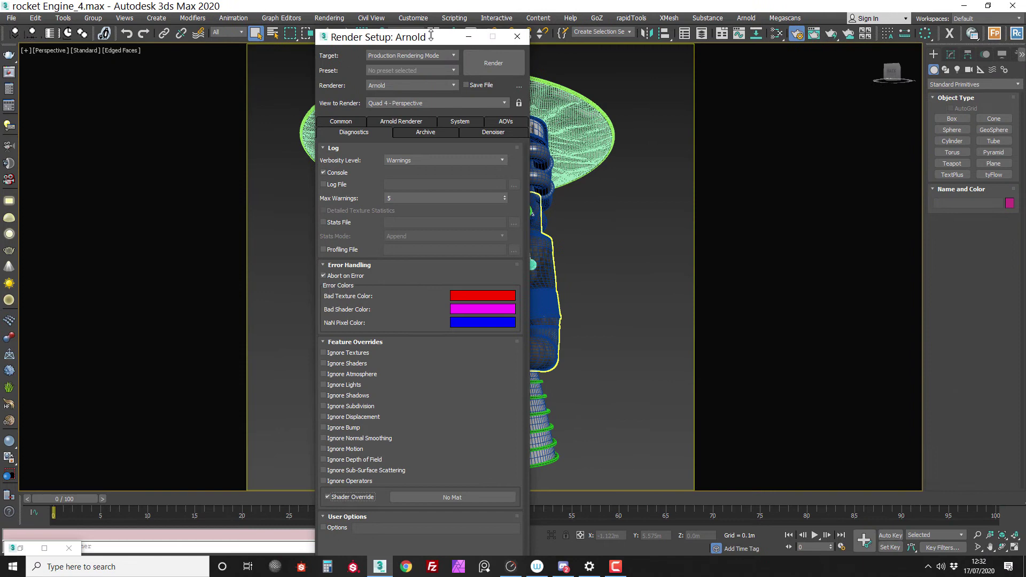
left_click_drag(431, 36, 373, 28)
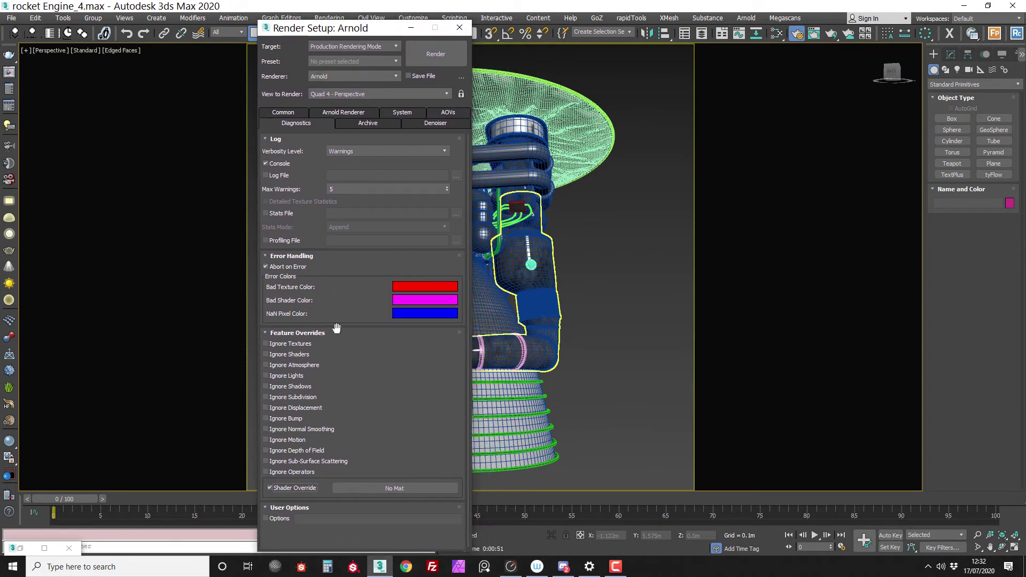
key("ctrl+d")
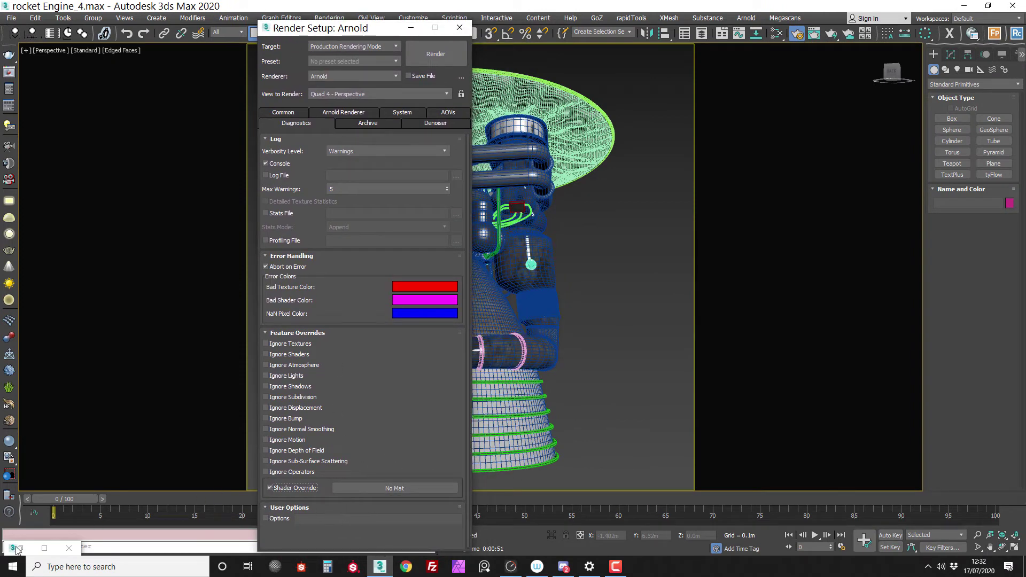
- Drag Material #36 onto the Shader Override slot and link it as an instance
left_click(16, 549)
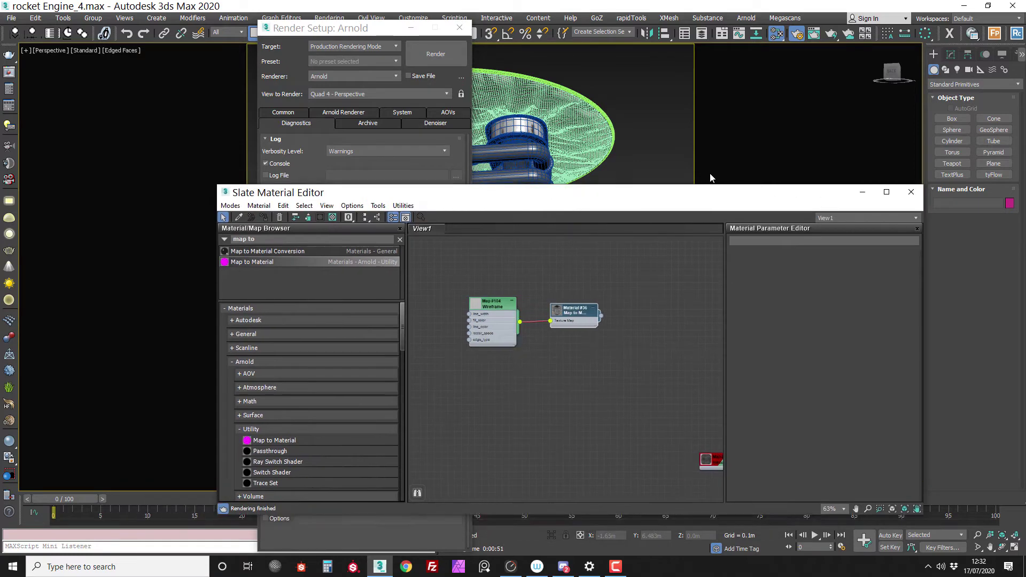
left_click_drag(711, 192, 931, 77)
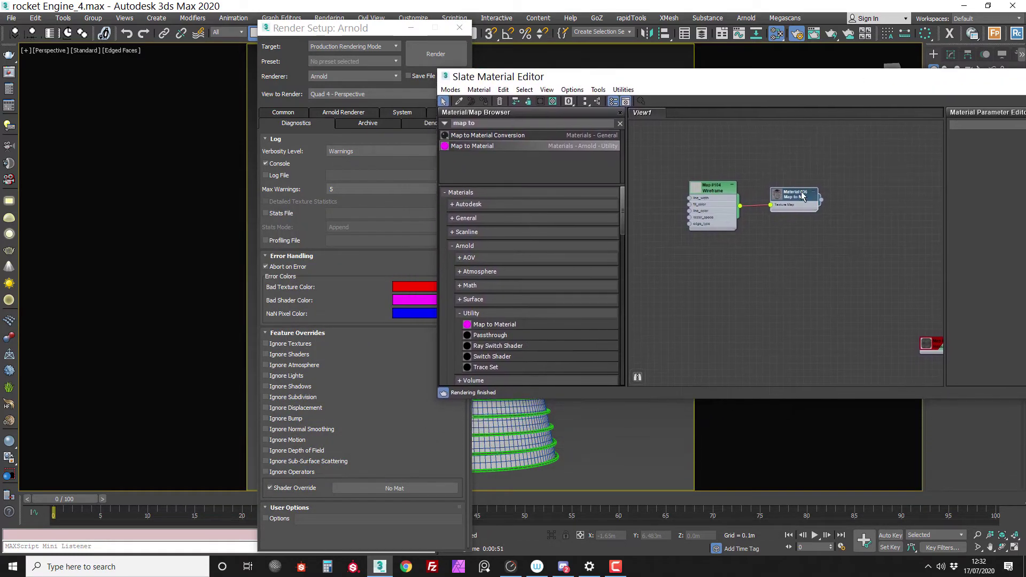
left_click_drag(796, 207, 796, 203)
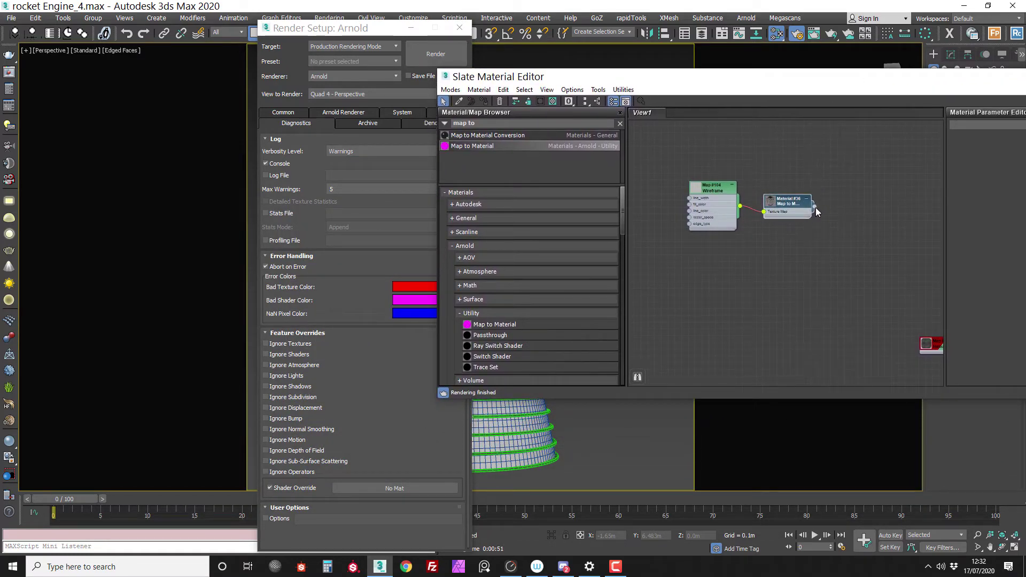
left_click_drag(806, 272, 377, 487)
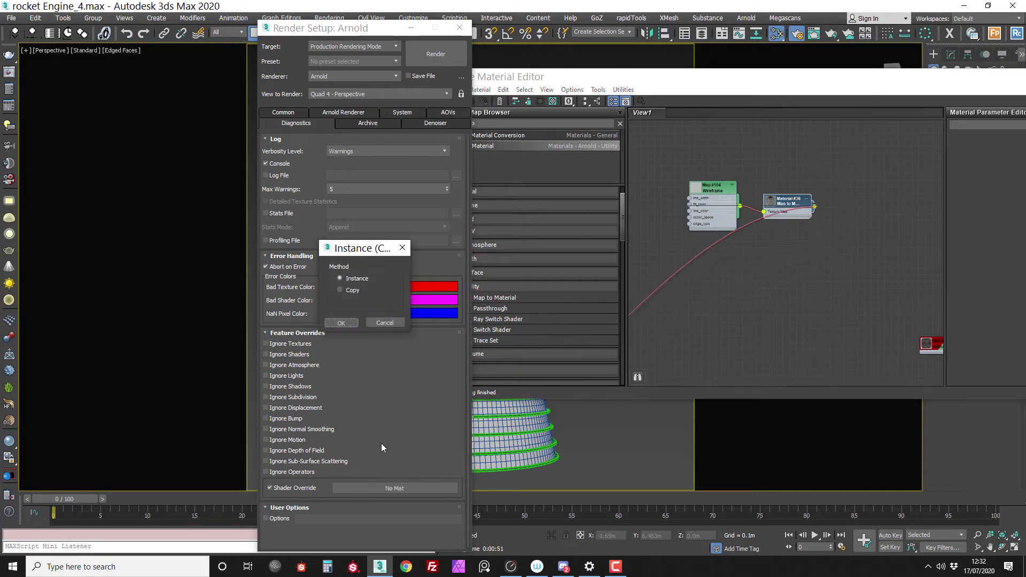
left_click(342, 323)
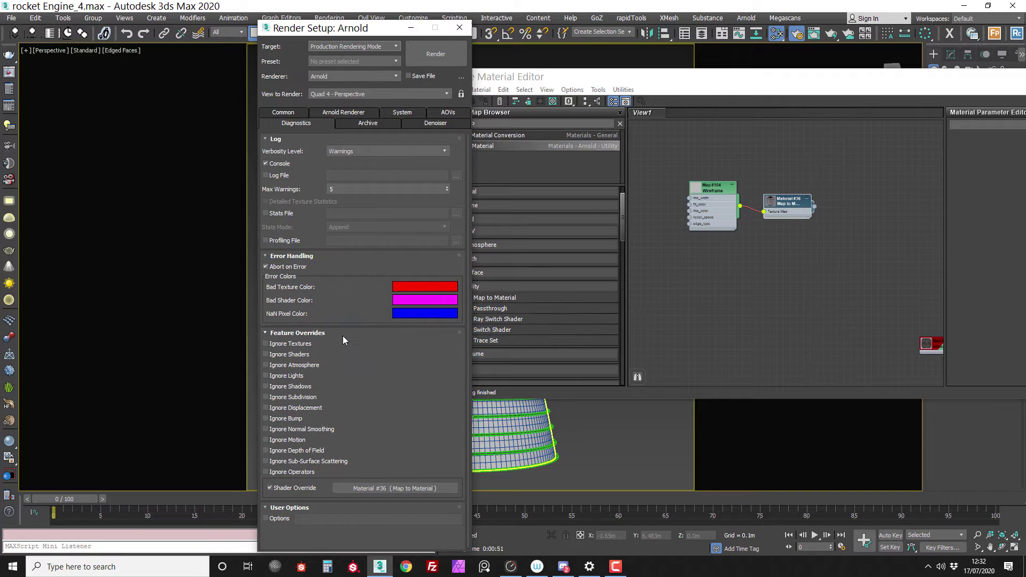
- Select the Map #104 Wireframe node and render the rocket as a white triangle wireframe
left_click_drag(713, 188, 720, 196)
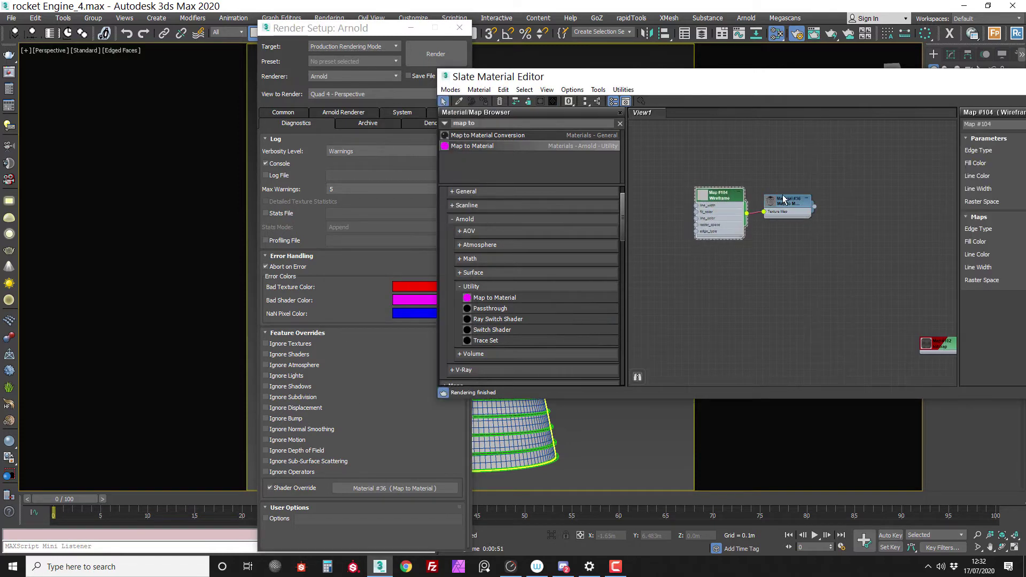
left_click_drag(830, 82, 483, 138)
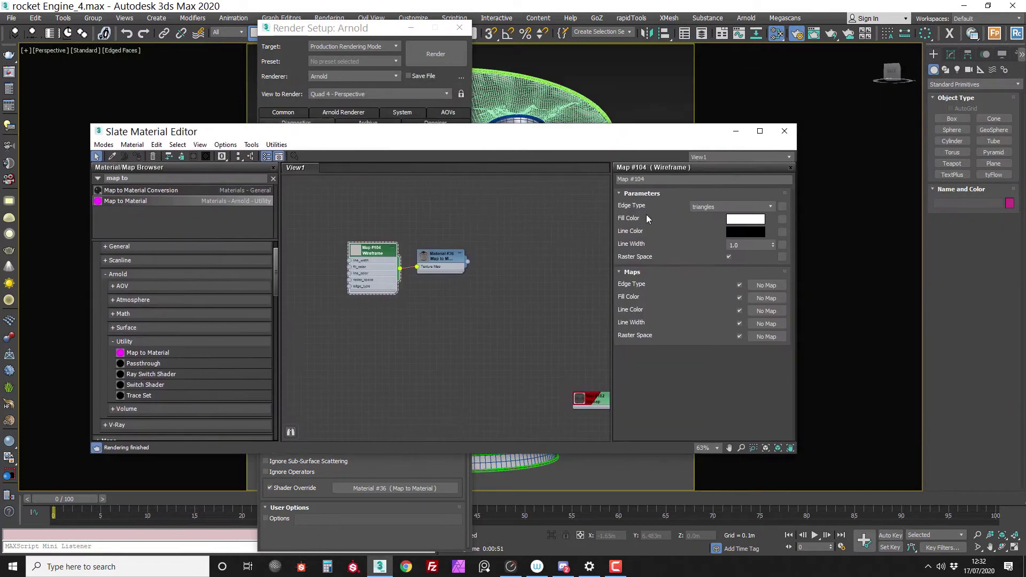
left_click_drag(433, 257, 453, 257)
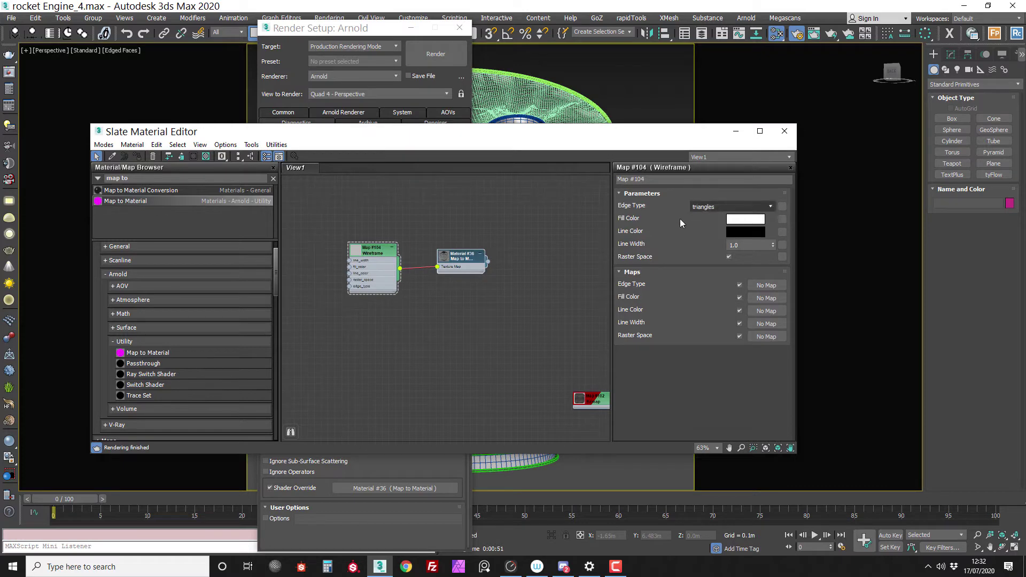
left_click(434, 57)
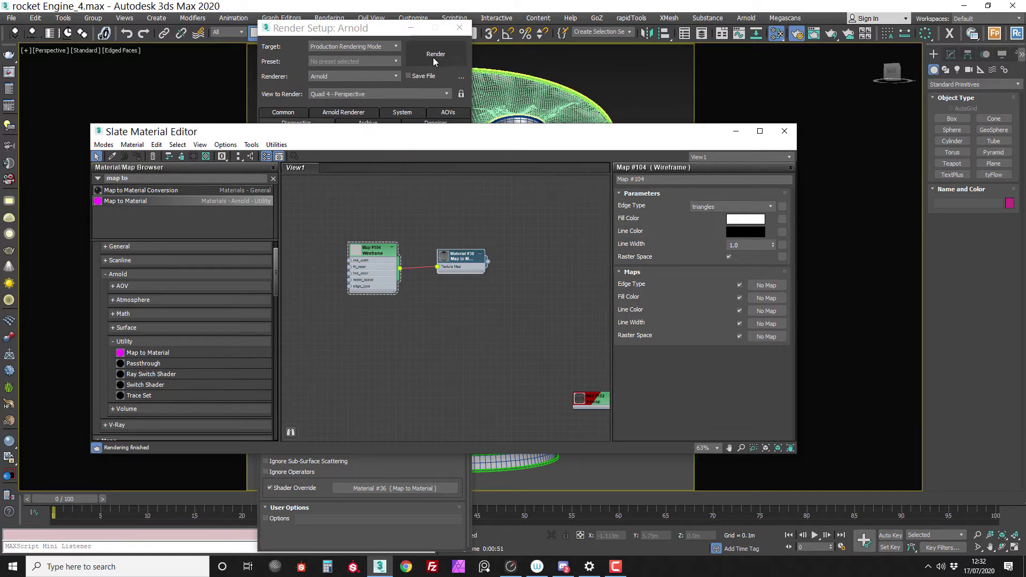
left_click(438, 55)
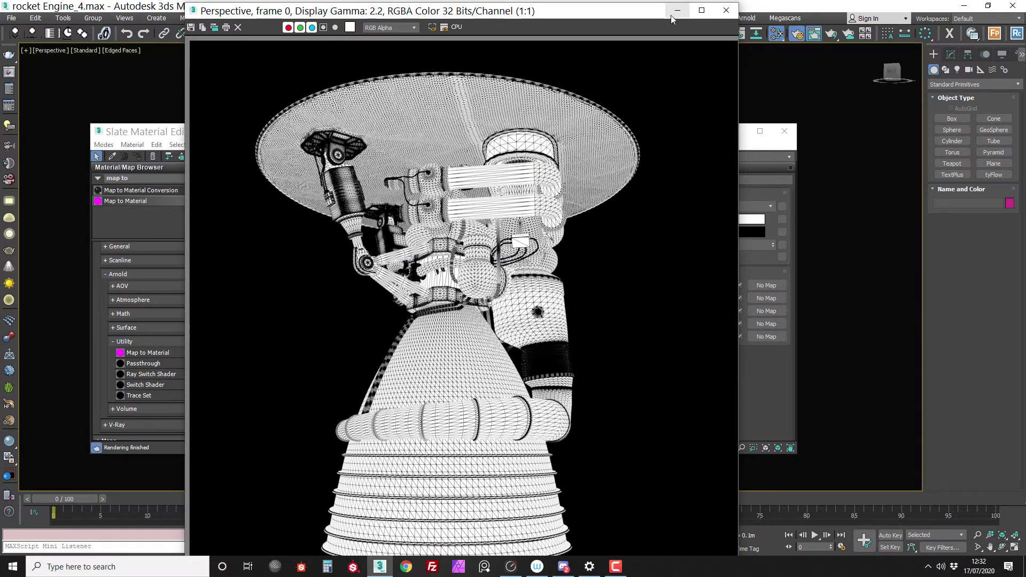
left_click_drag(495, 14, 495, 18)
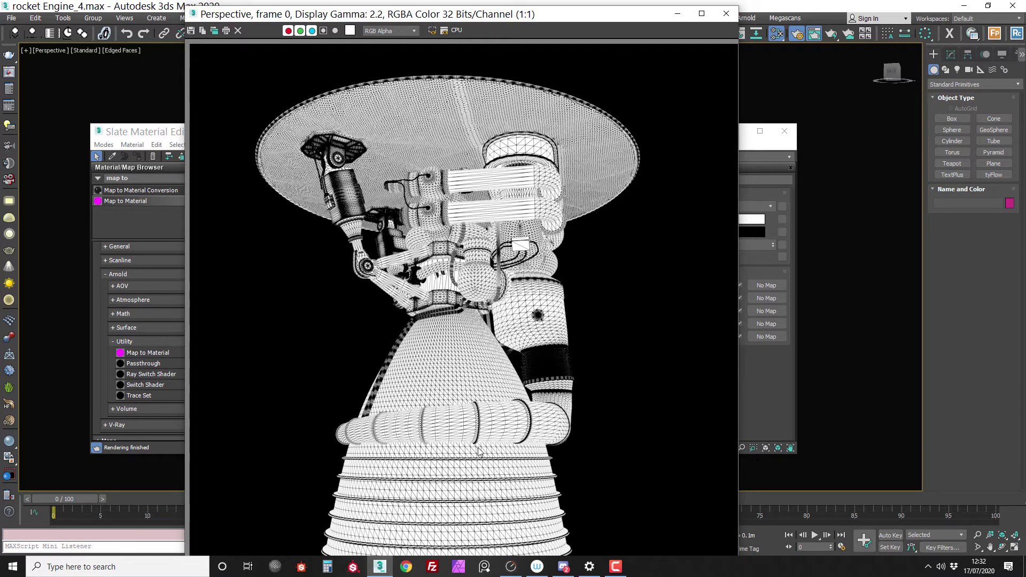
left_click(677, 20)
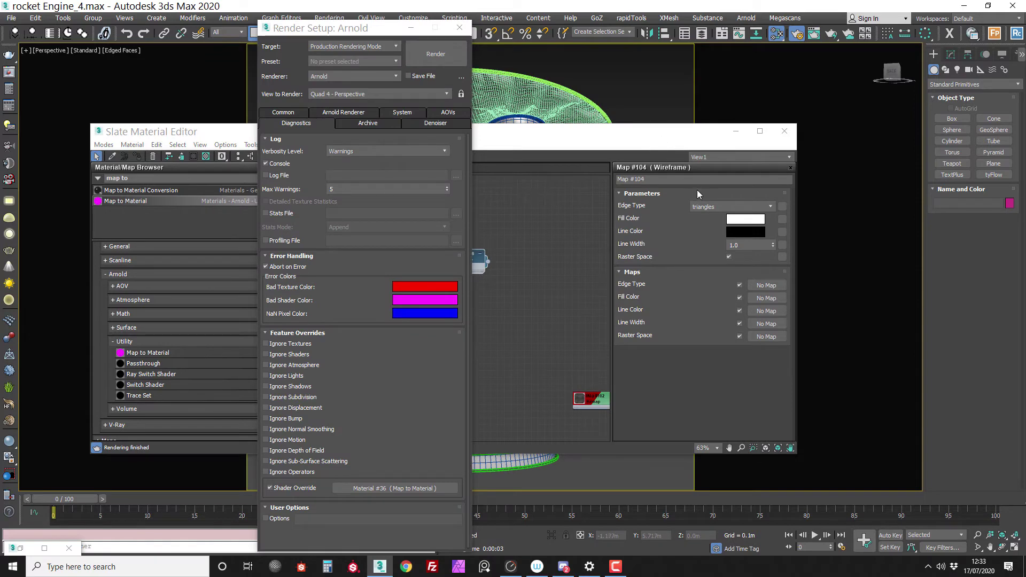
- Set the Wireframe edge type to polygons and re-render the rocket as a quad wireframe
left_click(719, 207)
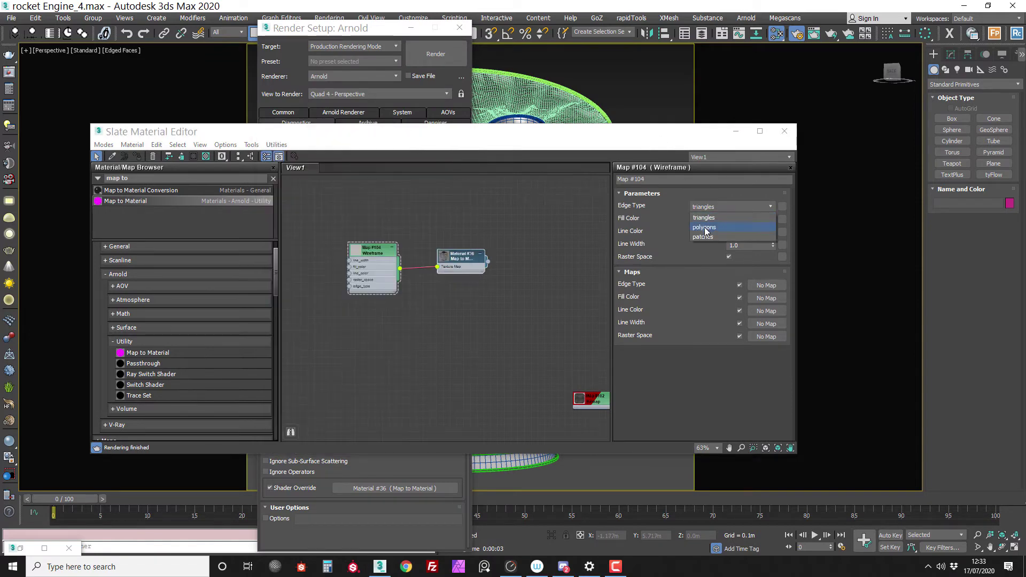
left_click(704, 228)
left_click(435, 54)
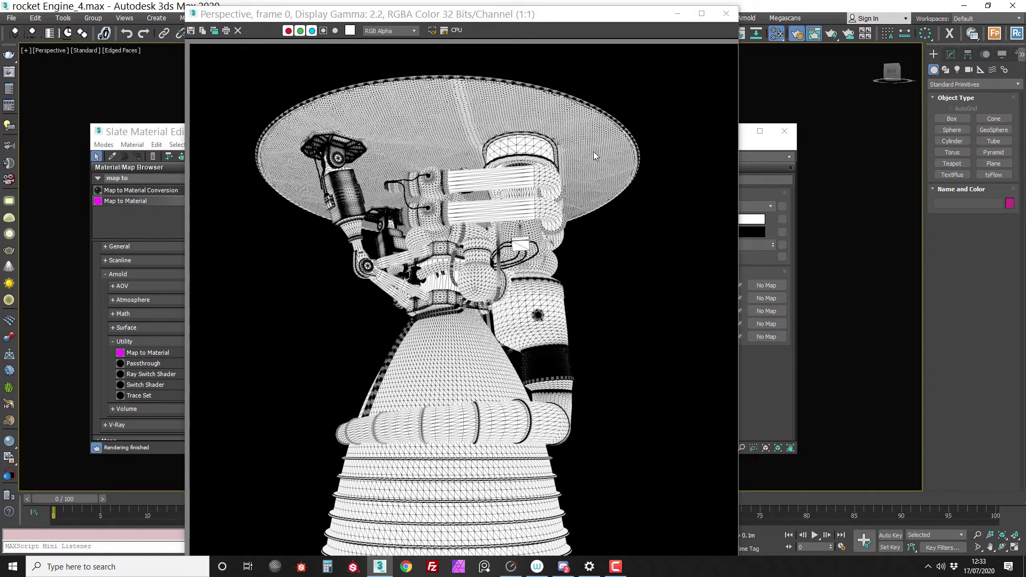
left_click_drag(556, 19, 542, 29)
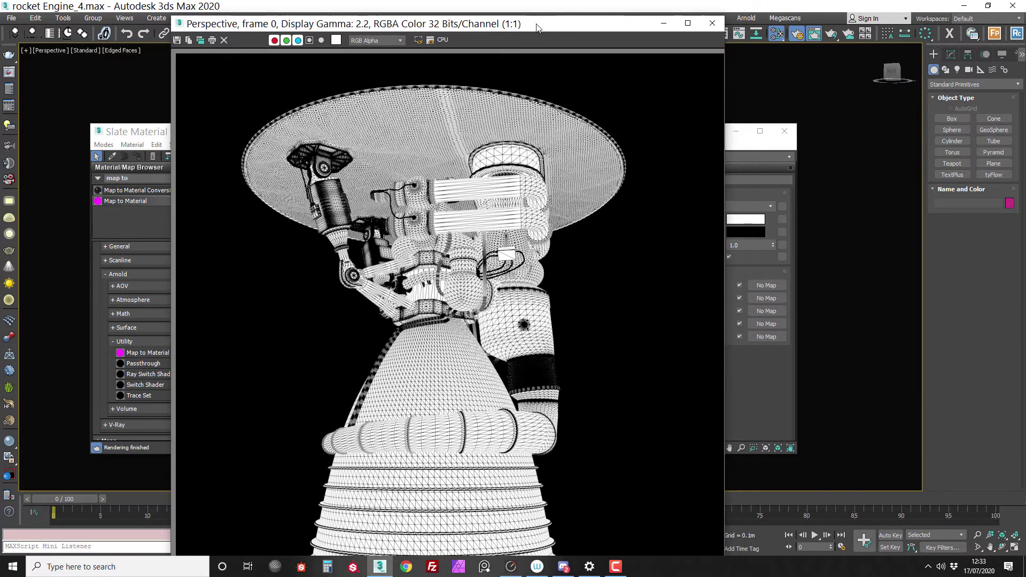
left_click(712, 24)
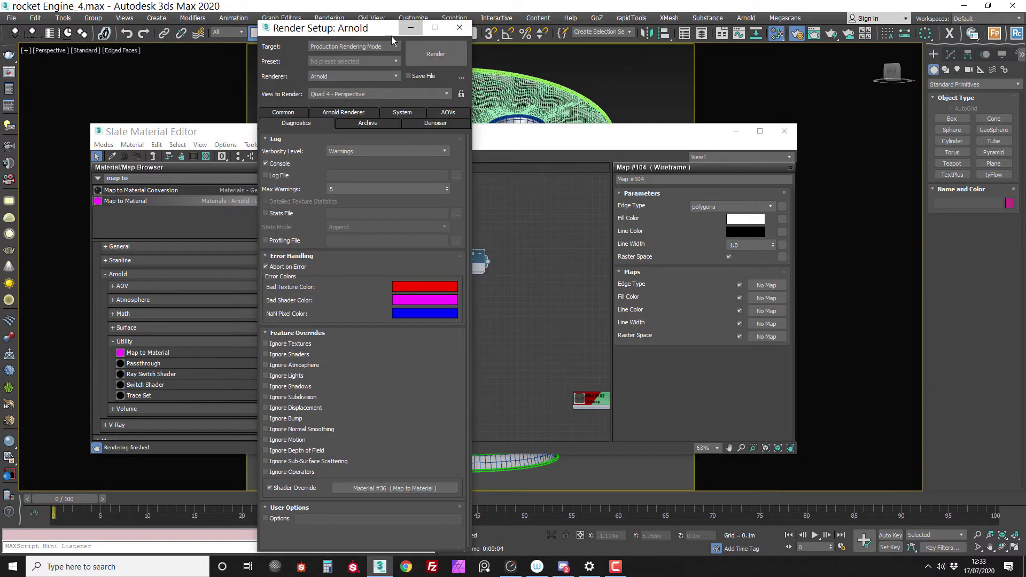
left_click_drag(377, 33, 331, 42)
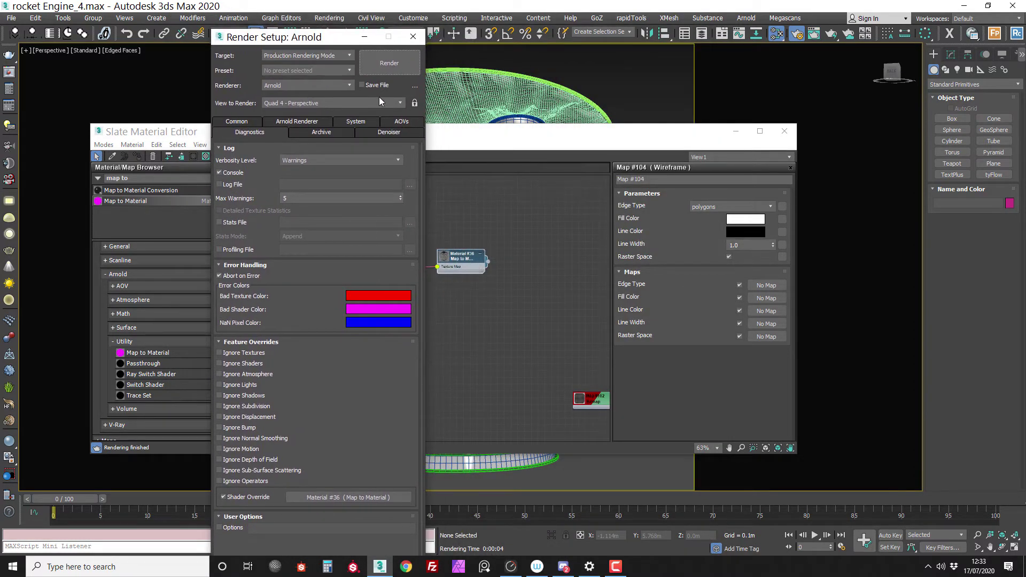
- Select all 96 objects and add an Arnold Properties modifier to them
left_click(364, 36)
left_click(735, 131)
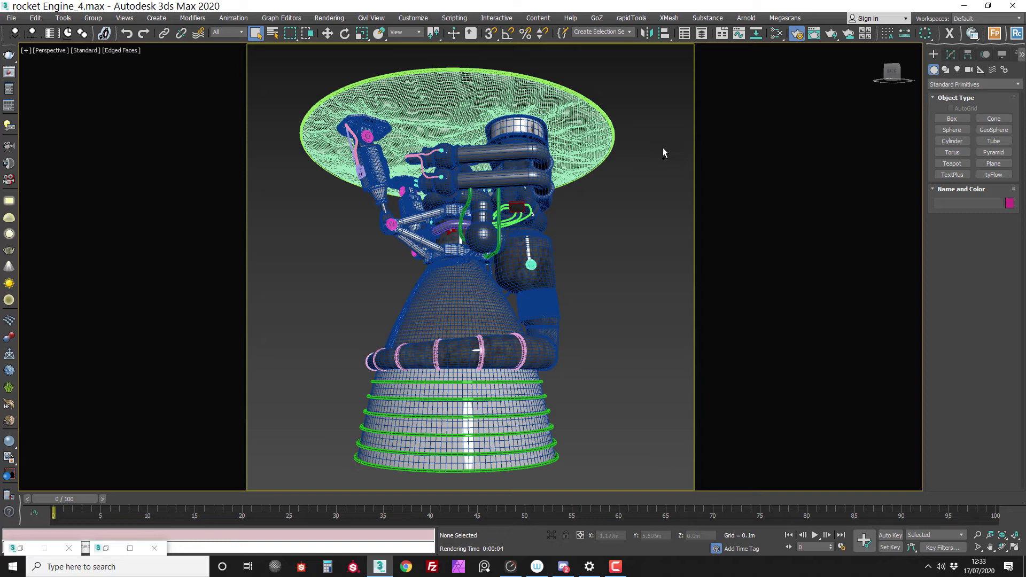
key("ctrl+a")
left_click(951, 55)
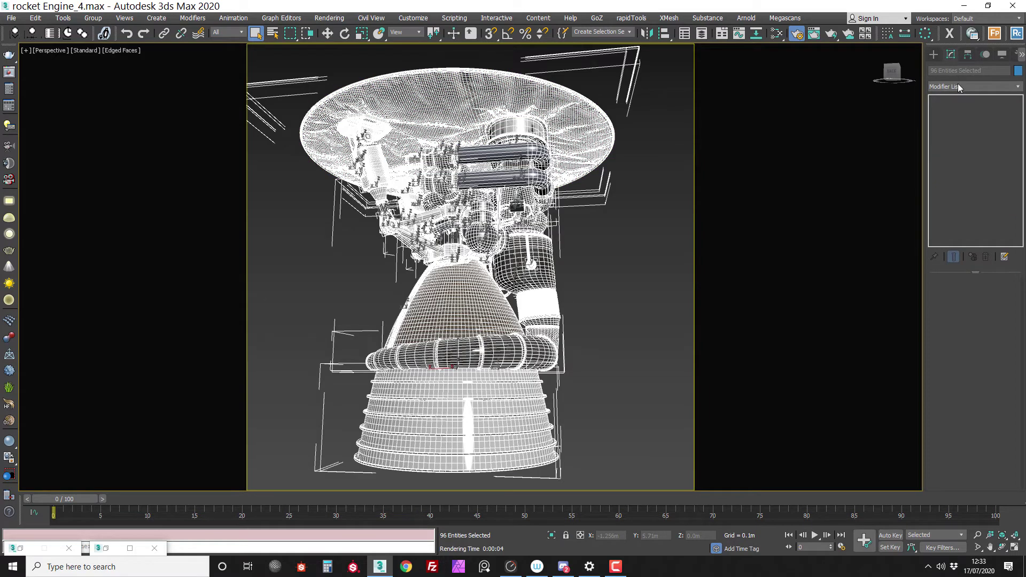
left_click(960, 86)
scroll(978, 235, "down", 4)
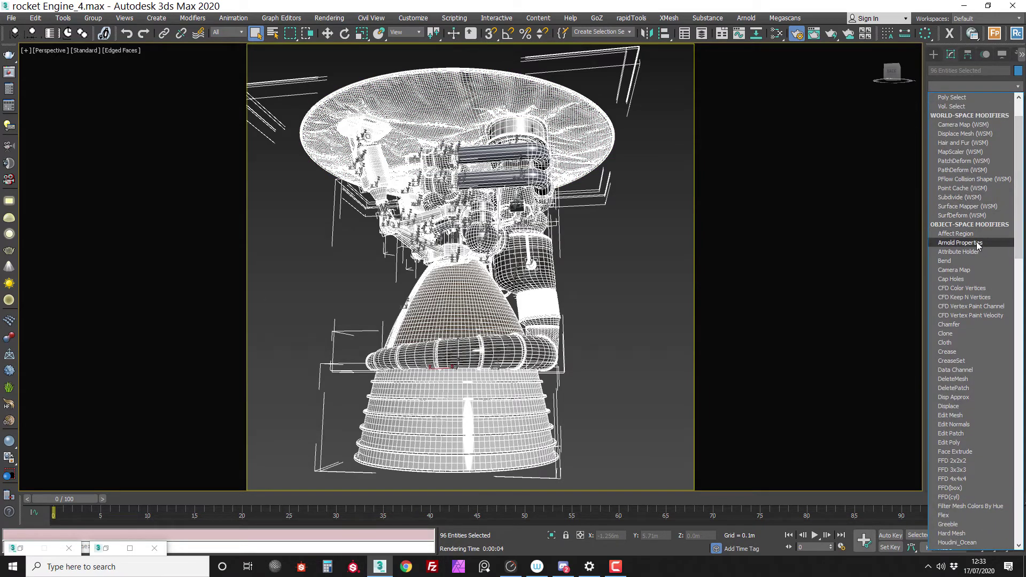
left_click(979, 243)
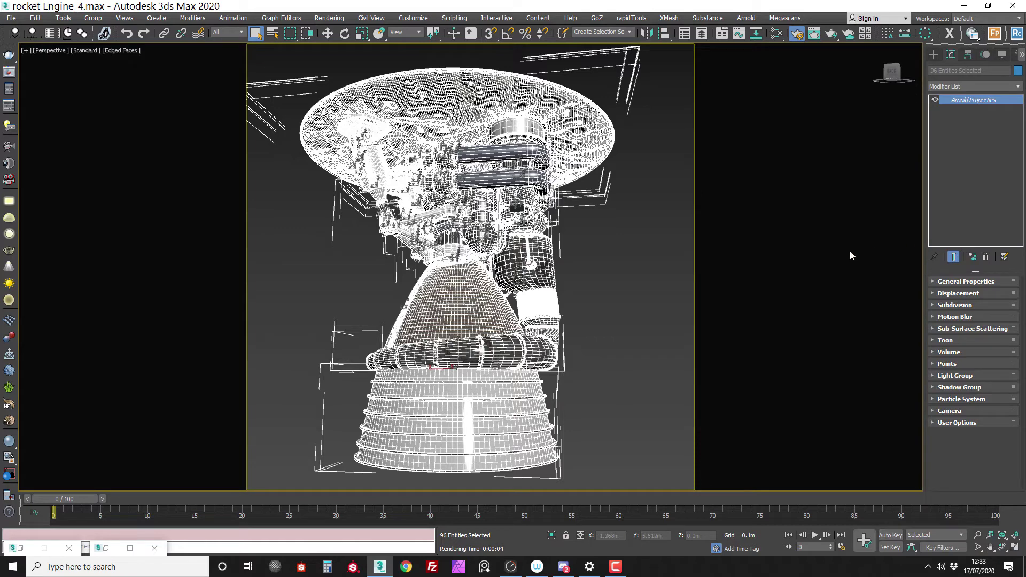
- Select the nozzle bell and isolate it in the viewport
left_click(597, 294)
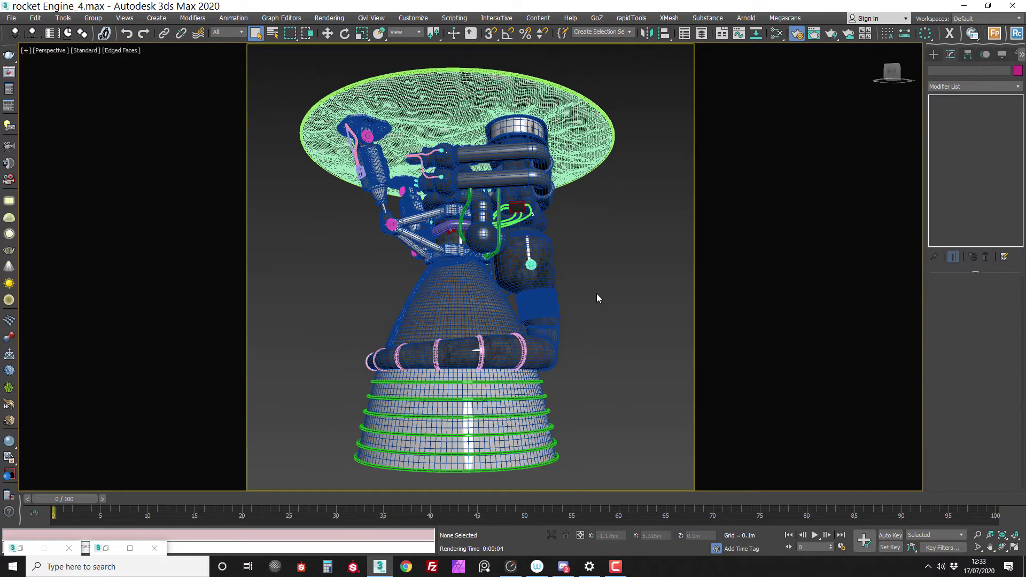
left_click(494, 392)
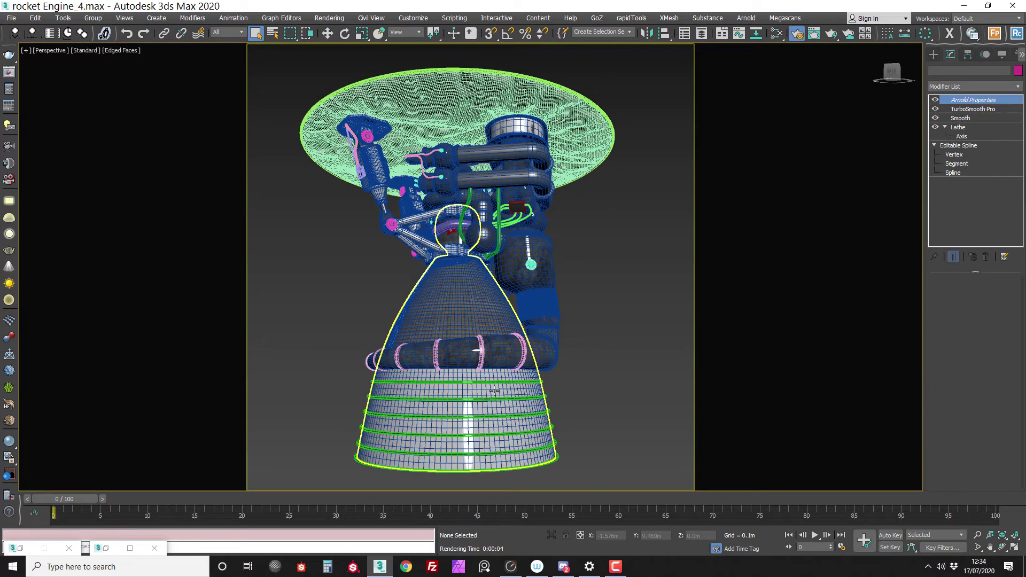
left_click(551, 536)
scroll(560, 278, "up", 5)
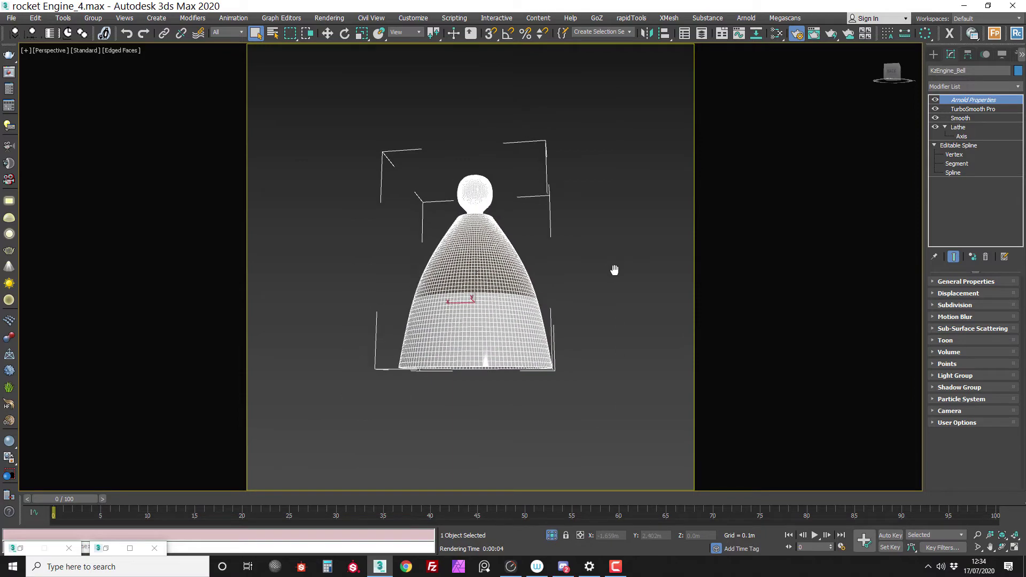
scroll(584, 245, "up", 5)
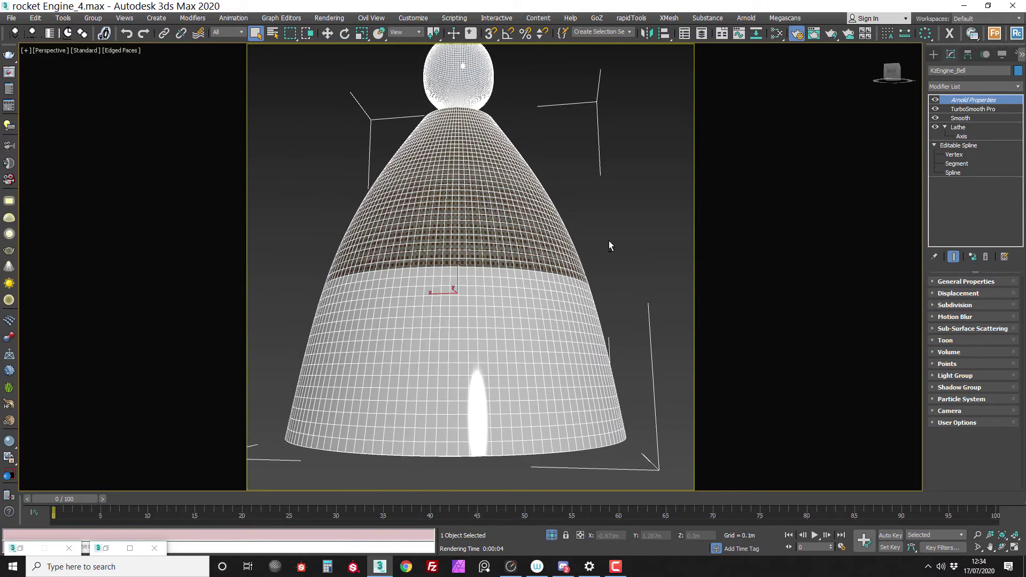
scroll(615, 245, "up", 3)
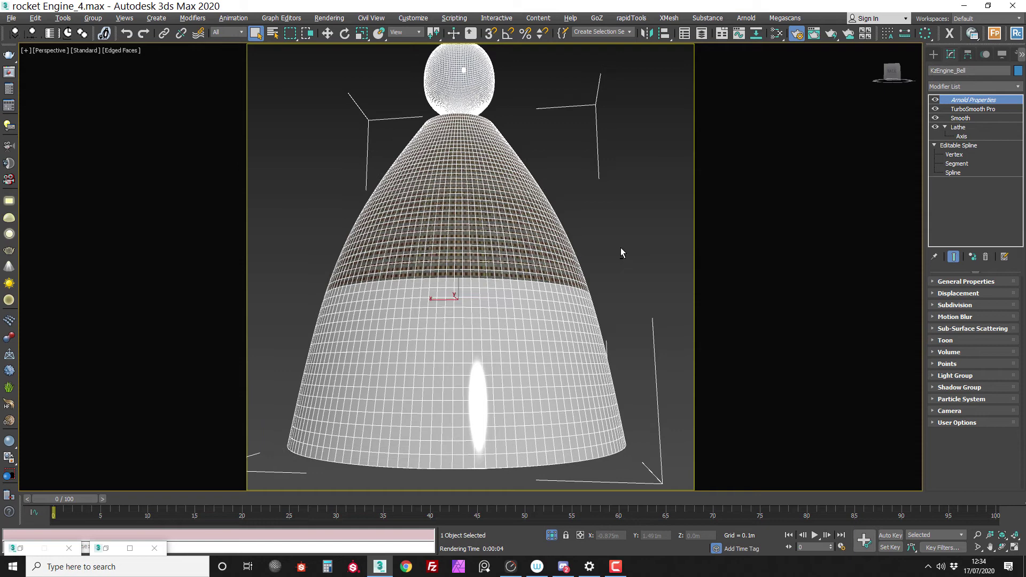
- Render the isolated nozzle bell and enable subdivision in its Arnold Properties
left_click(105, 549)
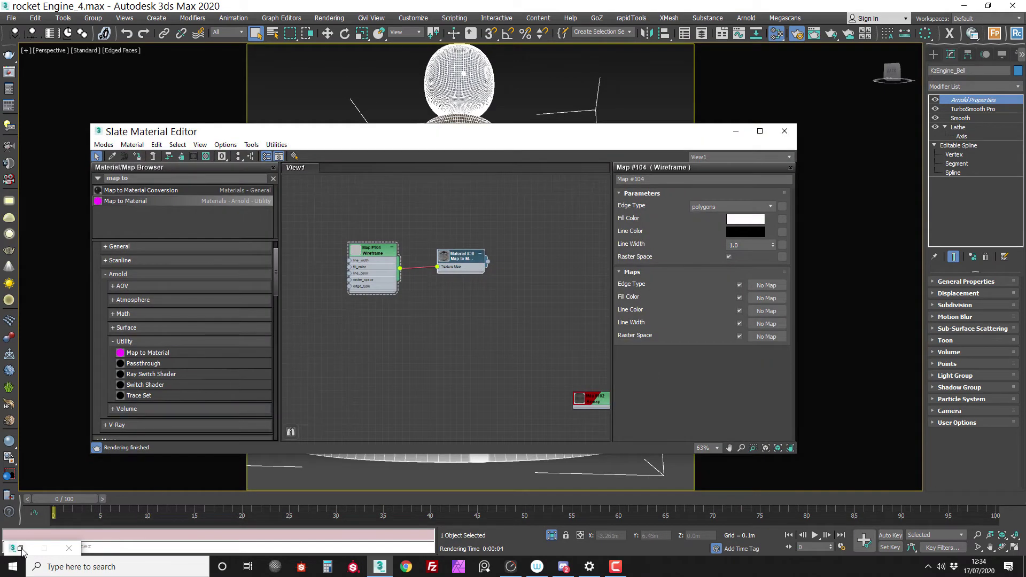
left_click(20, 548)
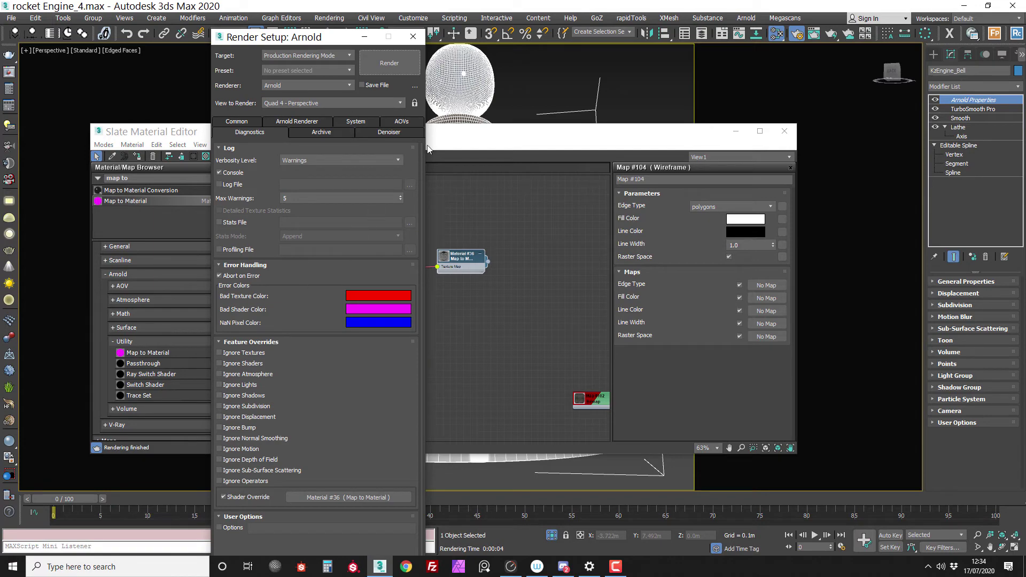
left_click(397, 68)
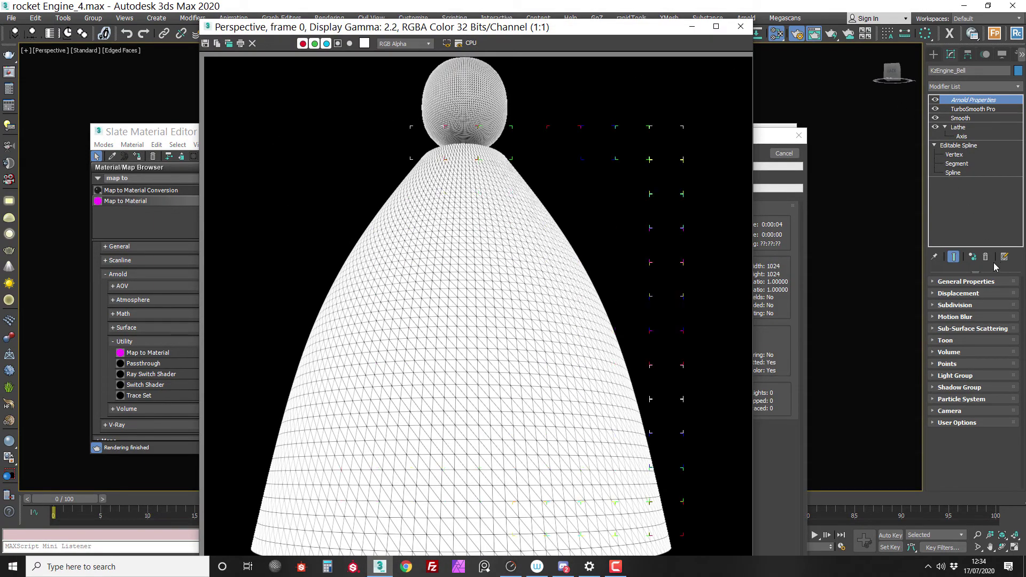
left_click(932, 304)
left_click(934, 316)
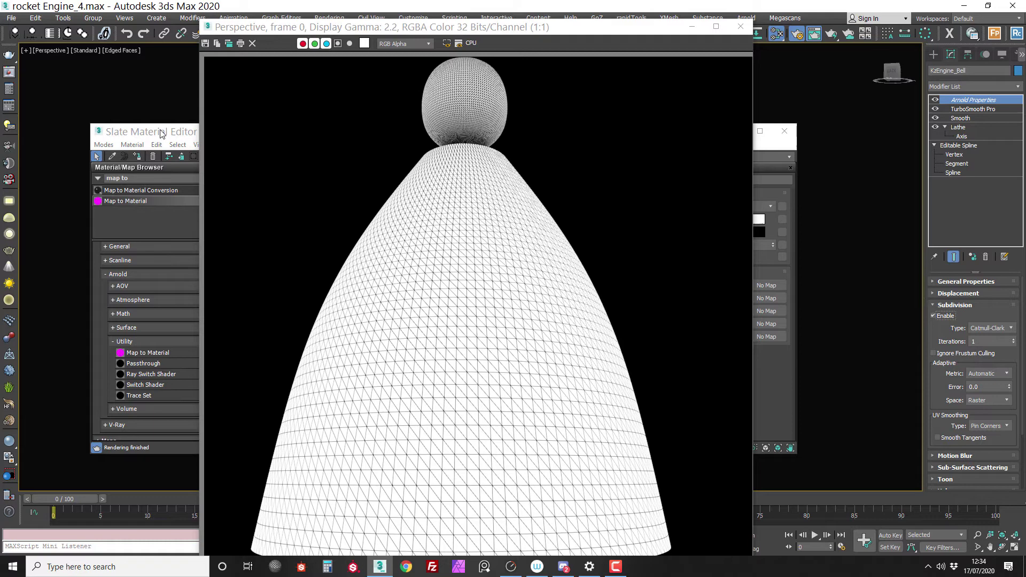
left_click_drag(621, 33, 430, 74)
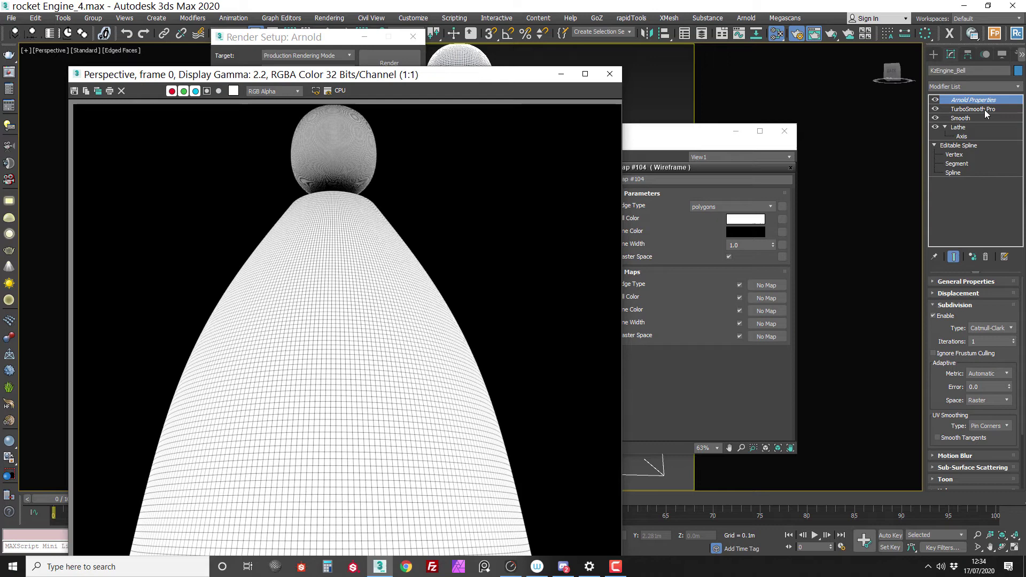
- Set the bell's subdivision iterations to 0 and re-render it as a coarser quad wireframe
left_click(989, 341)
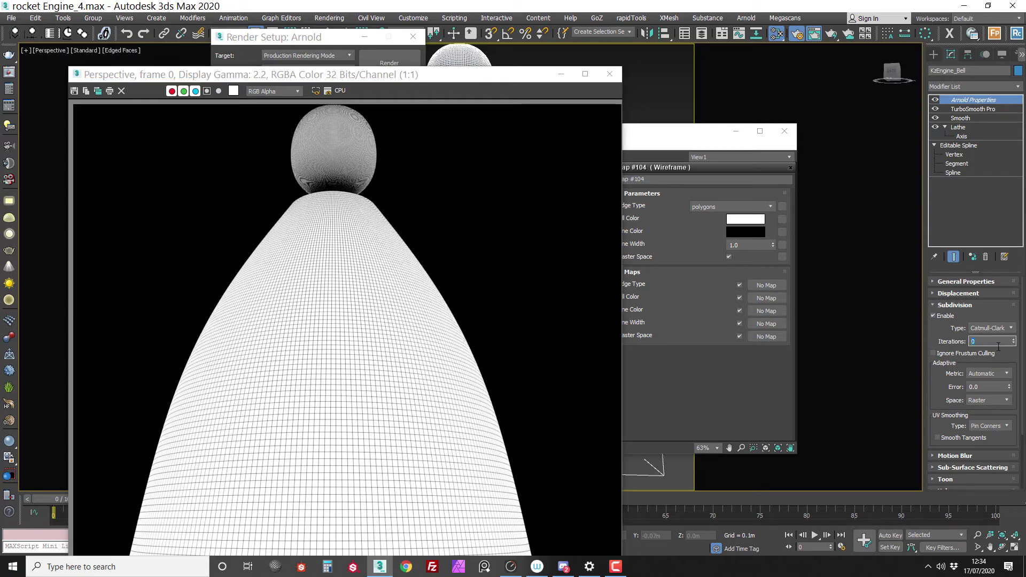
type("0")
left_click(385, 63)
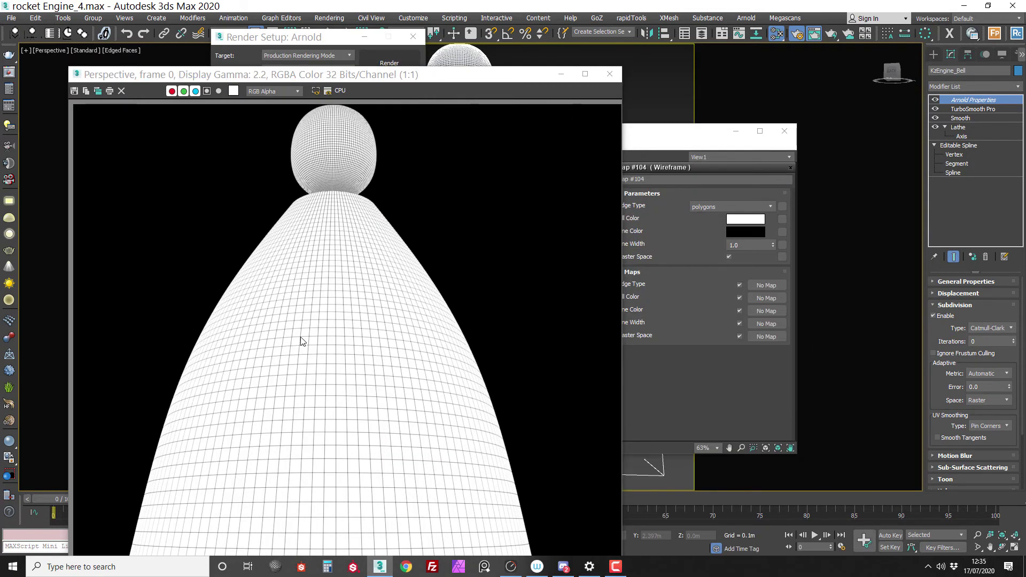
left_click_drag(419, 76, 413, 49)
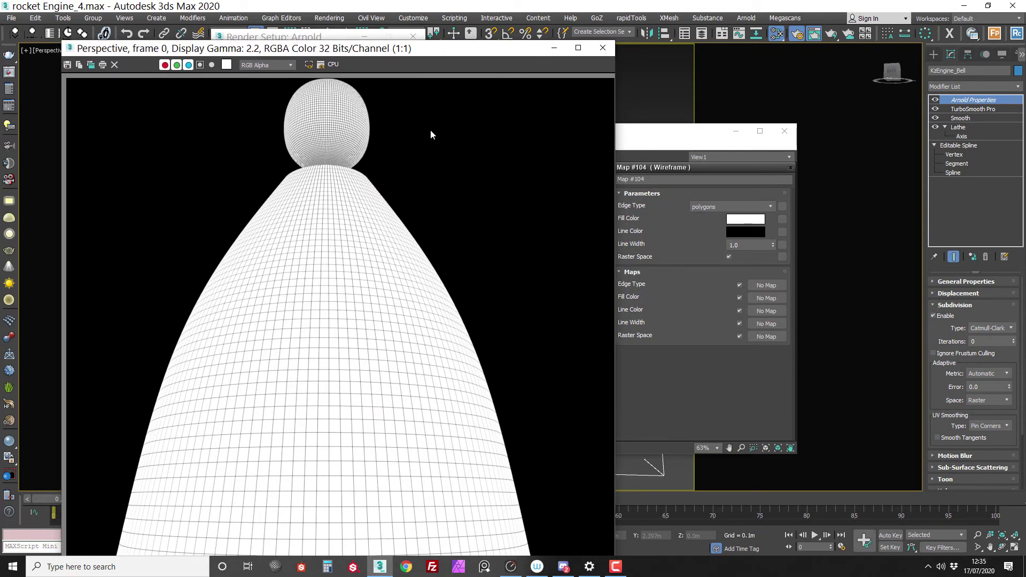
left_click_drag(697, 135, 687, 194)
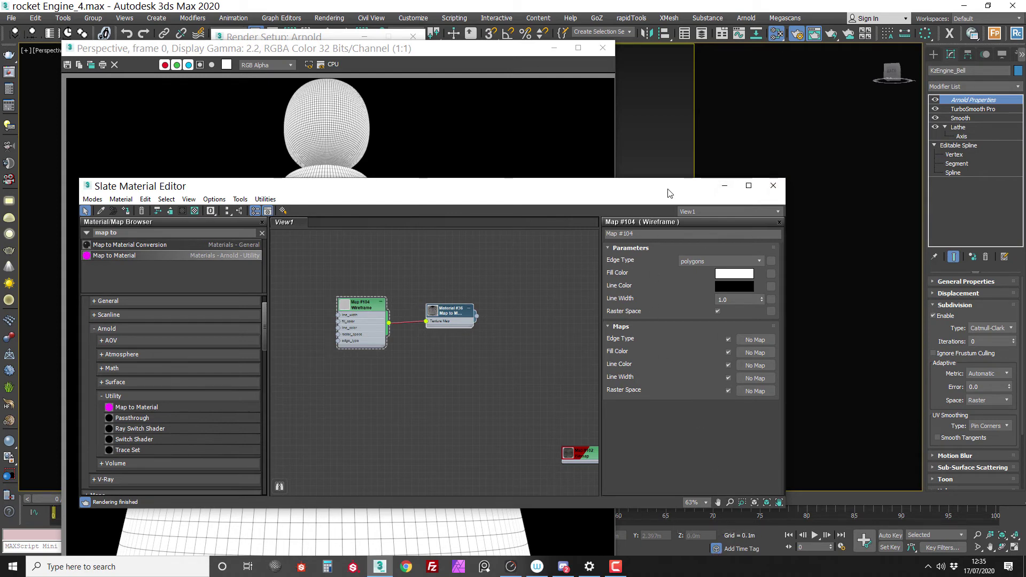
- End isolation to show all engine parts and render the full engine as a quad wireframe
left_click_drag(671, 190, 751, 105)
left_click_drag(616, 431, 489, 430)
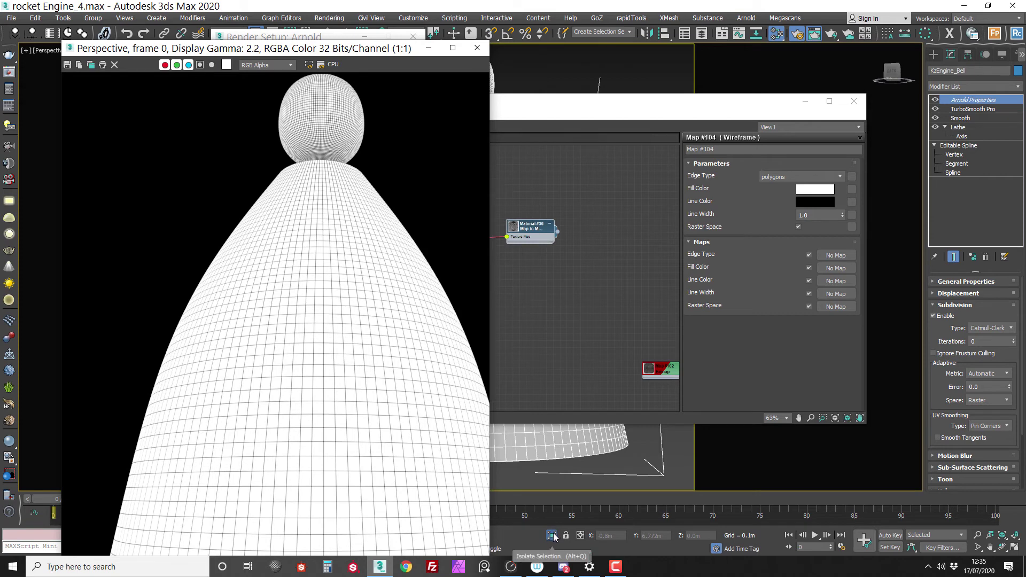
left_click(552, 534)
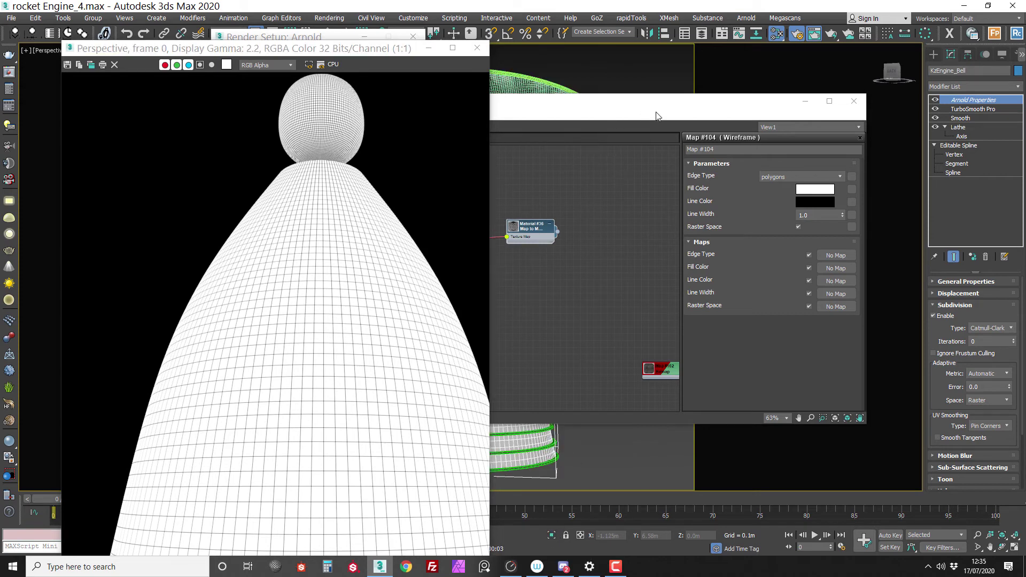
left_click_drag(347, 52, 457, 90)
left_click(347, 84)
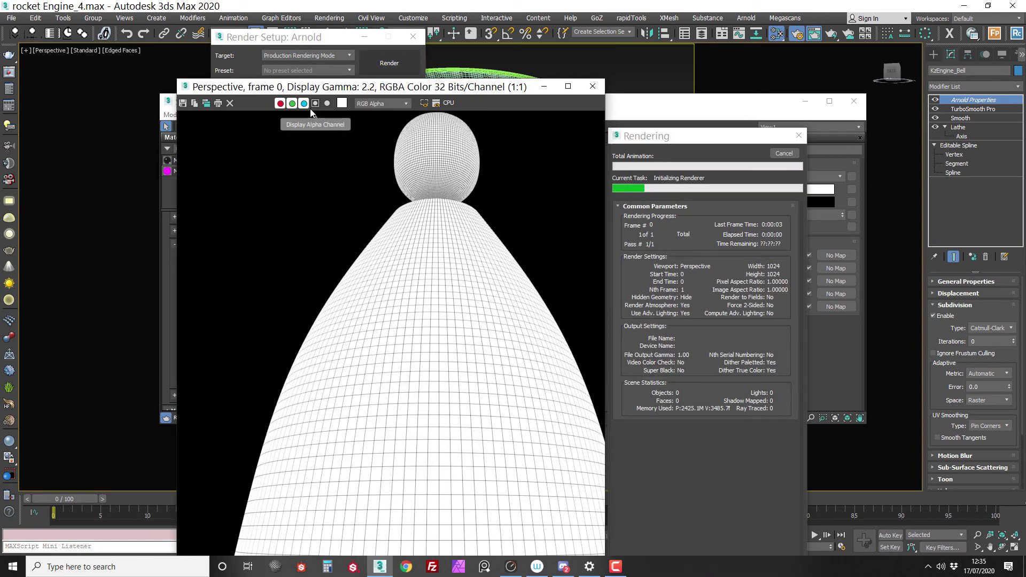
left_click_drag(465, 208, 400, 208)
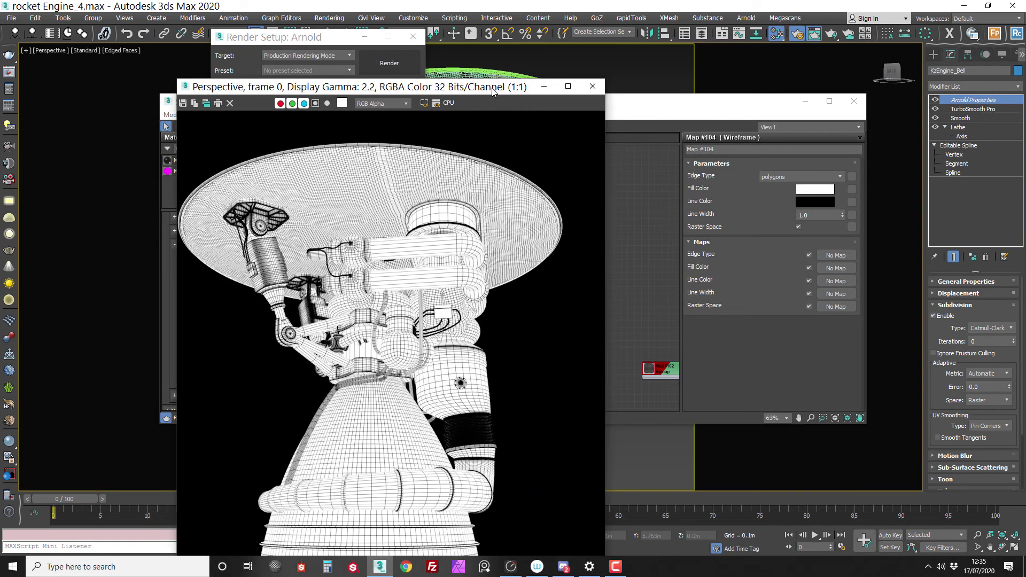
left_click_drag(473, 89, 444, 18)
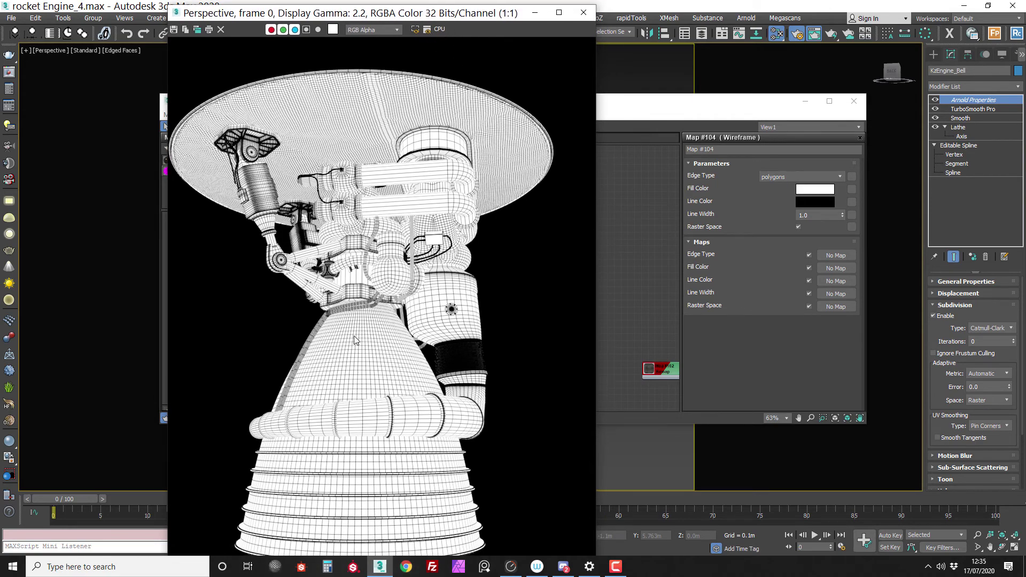